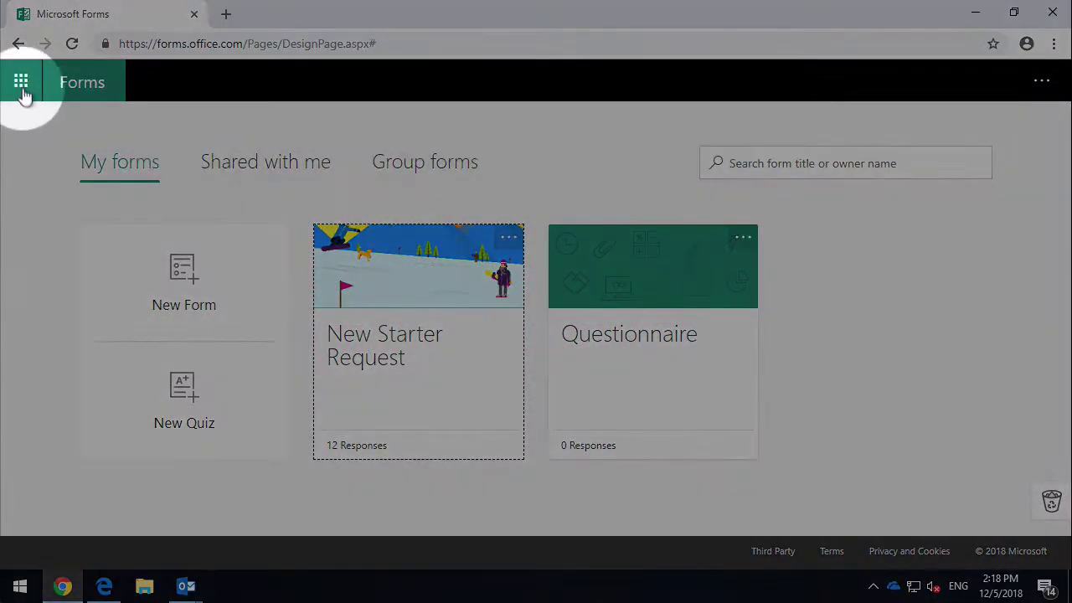
{"action": "left_click", "coordinate": [21, 84]}
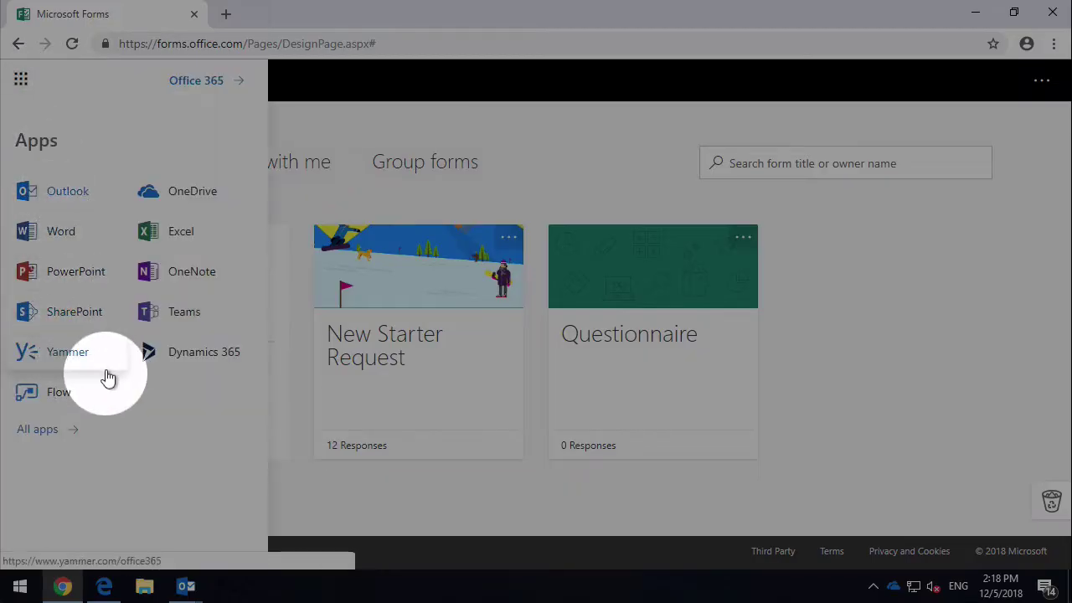
{"action": "left_click", "coordinate": [46, 432]}
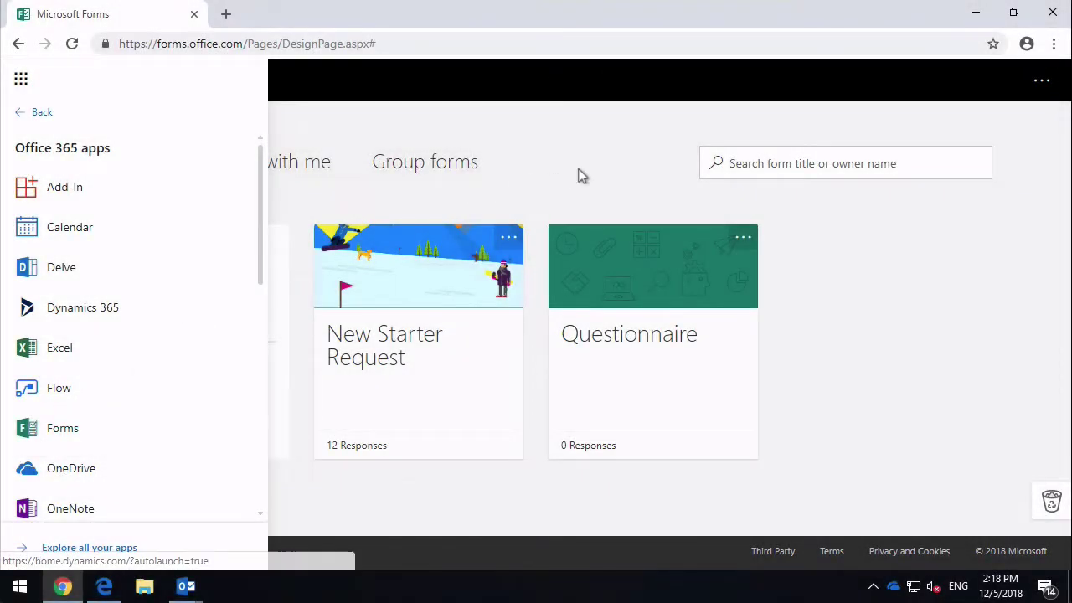
{"action": "left_click", "coordinate": [583, 175]}
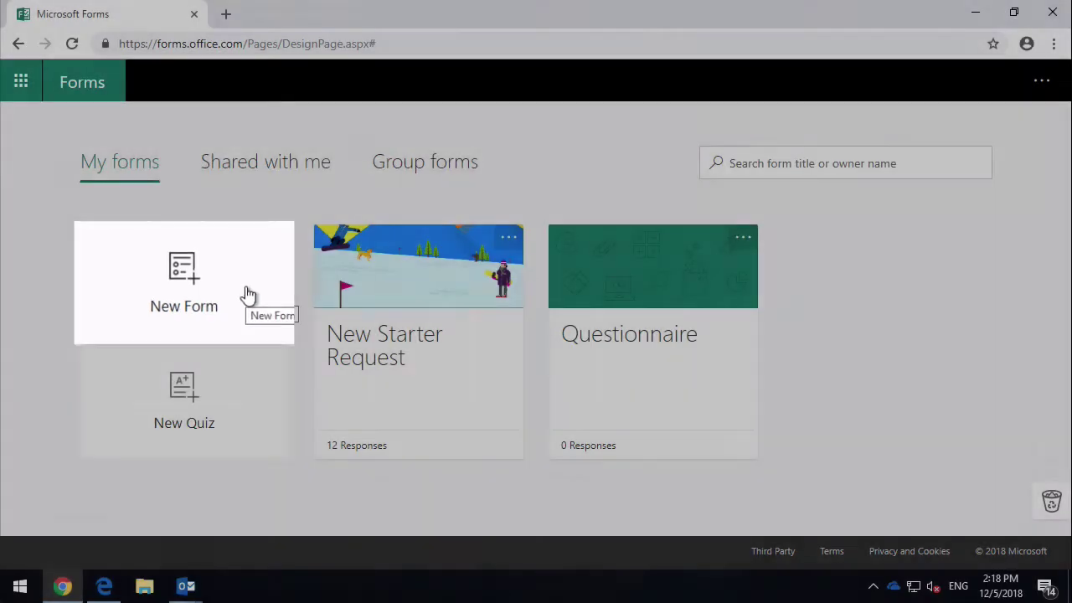
Step: Create a new form and title it "Training Feedback", leaving its description empty
{"action": "left_click", "coordinate": [247, 294]}
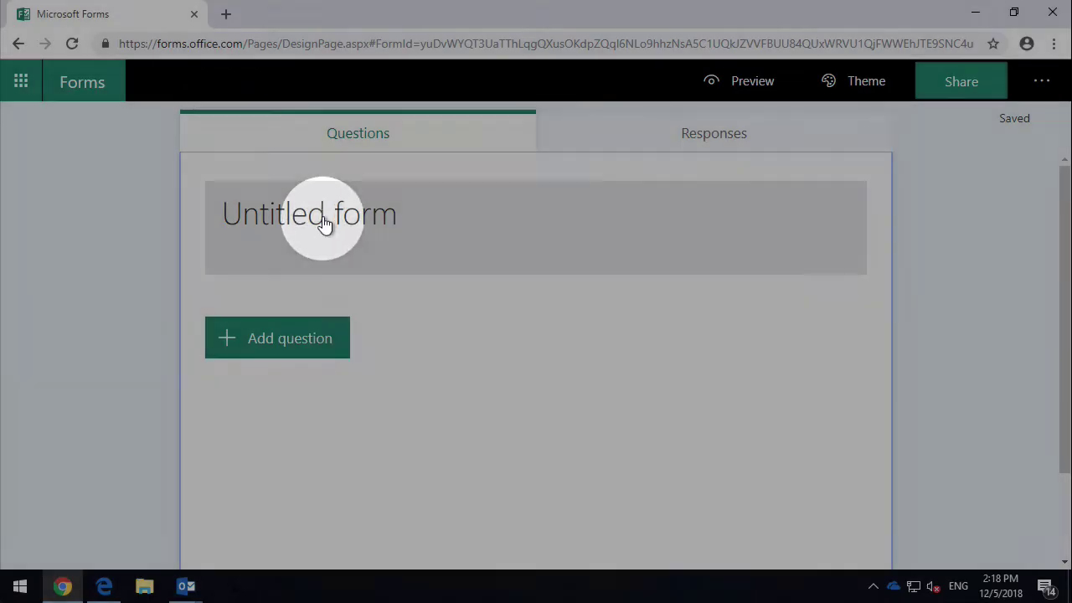
{"action": "left_click", "coordinate": [324, 216]}
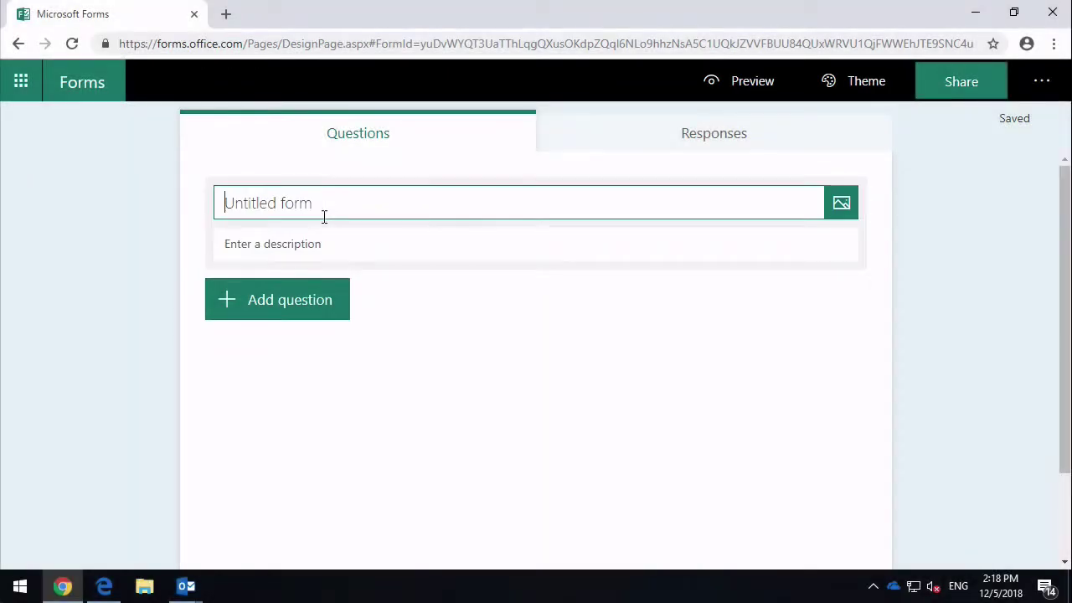
{"action": "left_click_drag", "start_coordinate": [323, 202], "coordinate": [198, 206]}
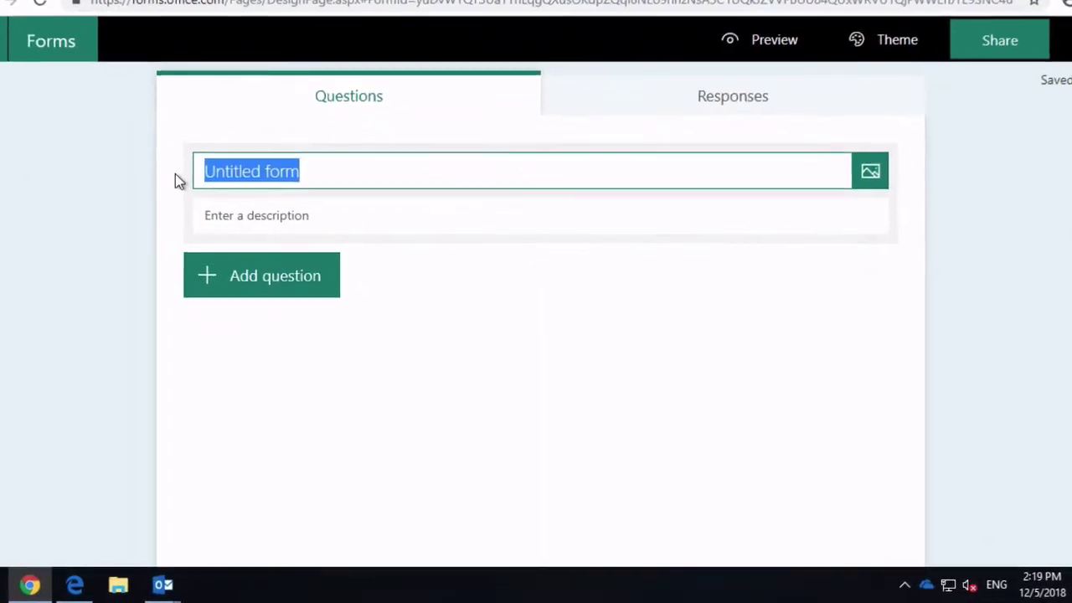
{"action": "type", "text": "Training Feedback"}
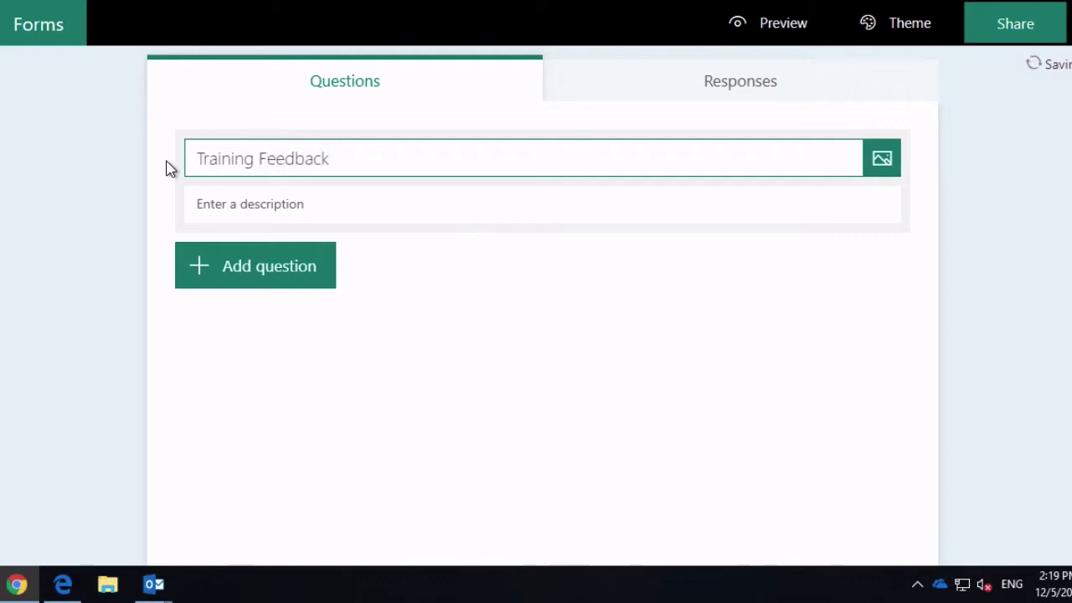
{"action": "left_click", "coordinate": [280, 216]}
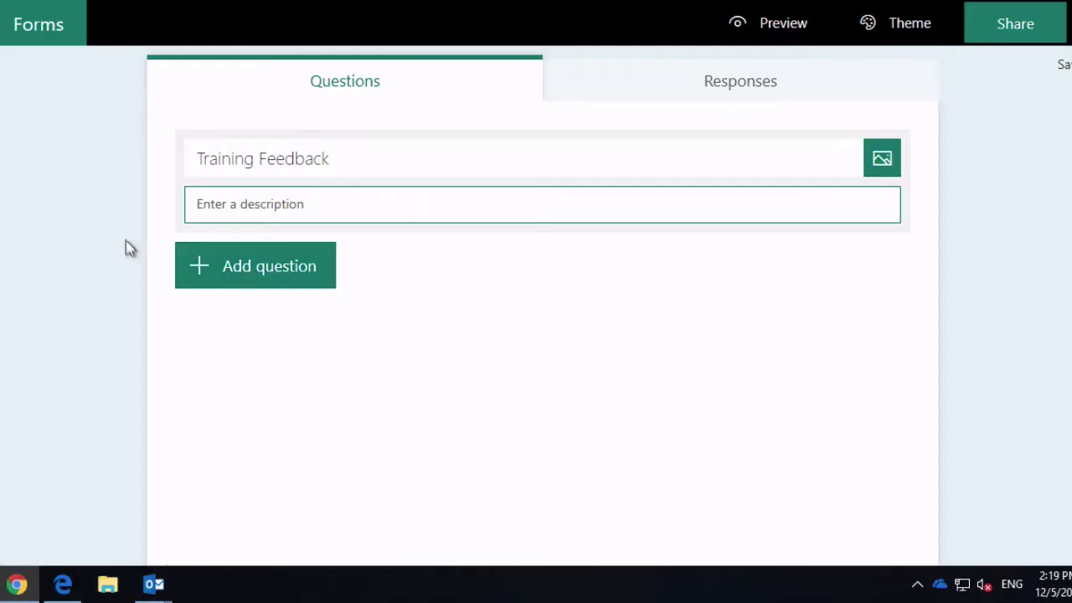
Step: Add a date question reading "When did you take the training?" and make it required
{"action": "left_click", "coordinate": [289, 268]}
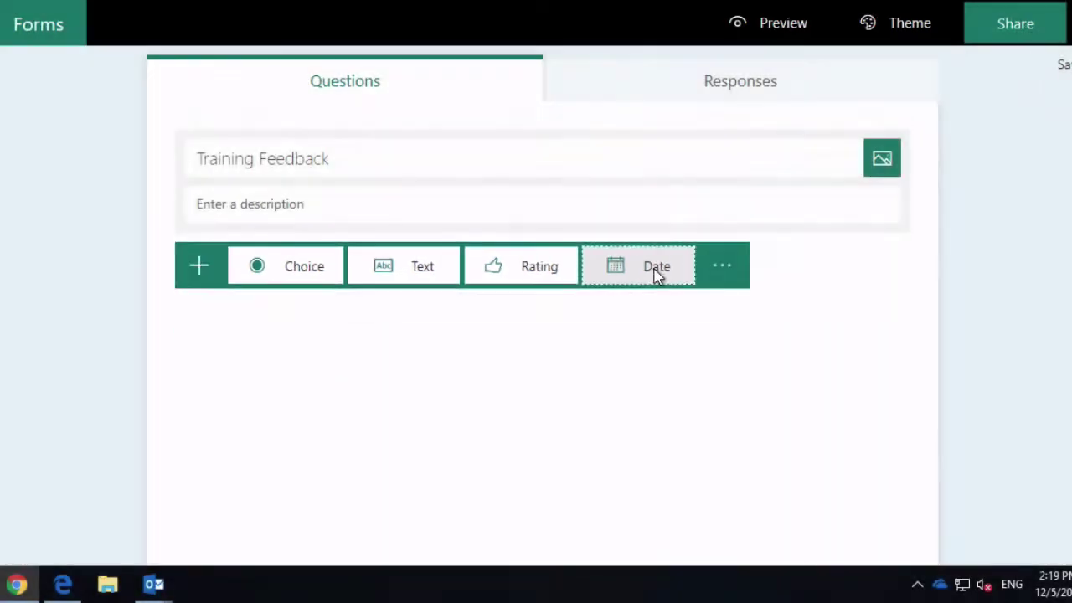
{"action": "left_click", "coordinate": [655, 277]}
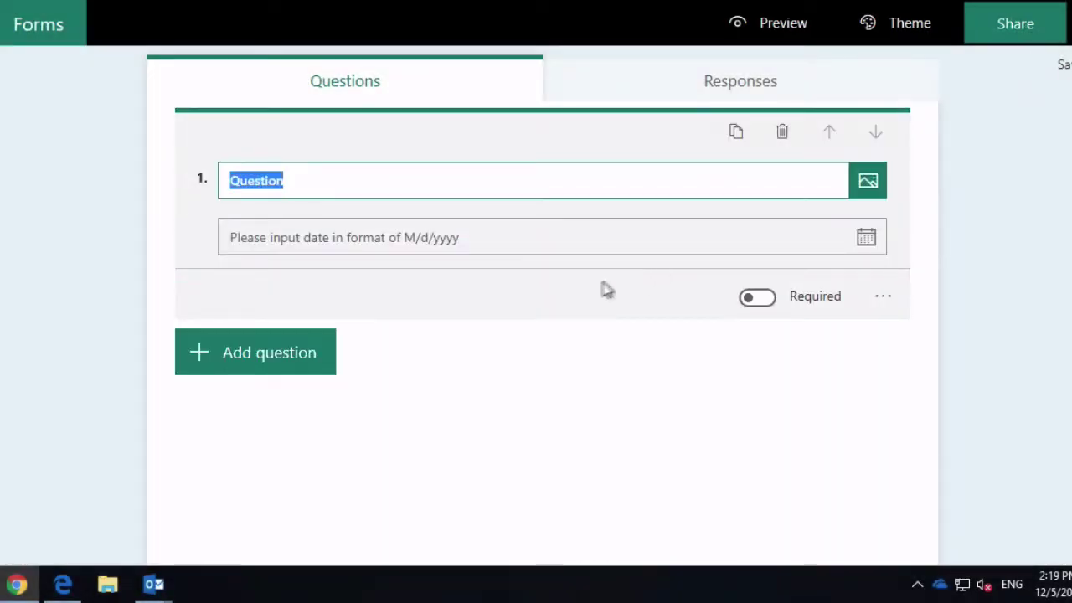
{"action": "type", "text": "When did yio"}
{"action": "key", "text": "BackSpace"}
{"action": "key", "text": "BackSpace"}
{"action": "type", "text": "ou tkae"}
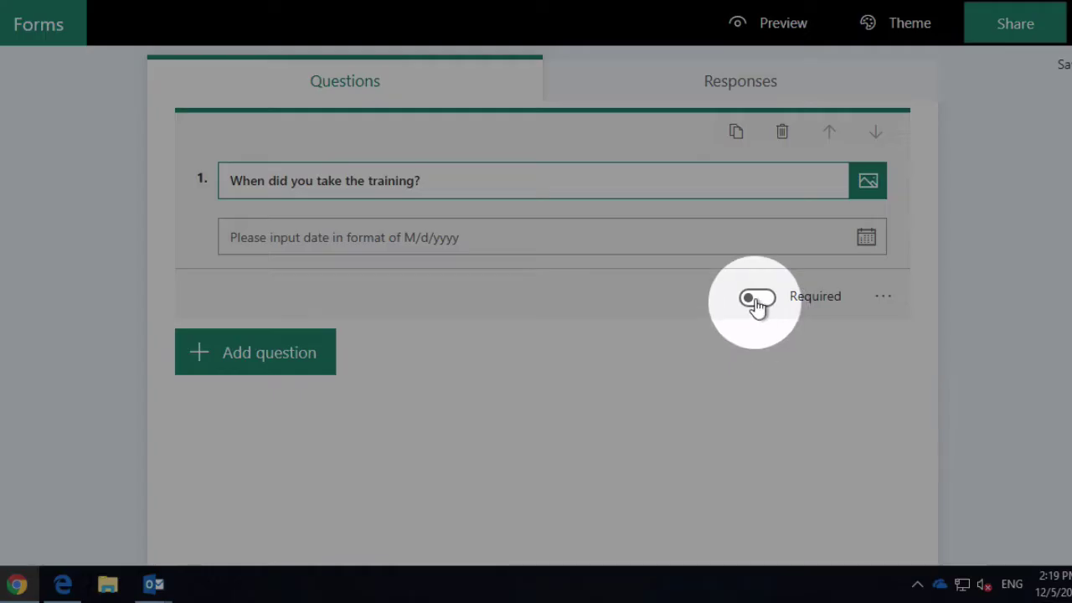
{"action": "left_click", "coordinate": [757, 299]}
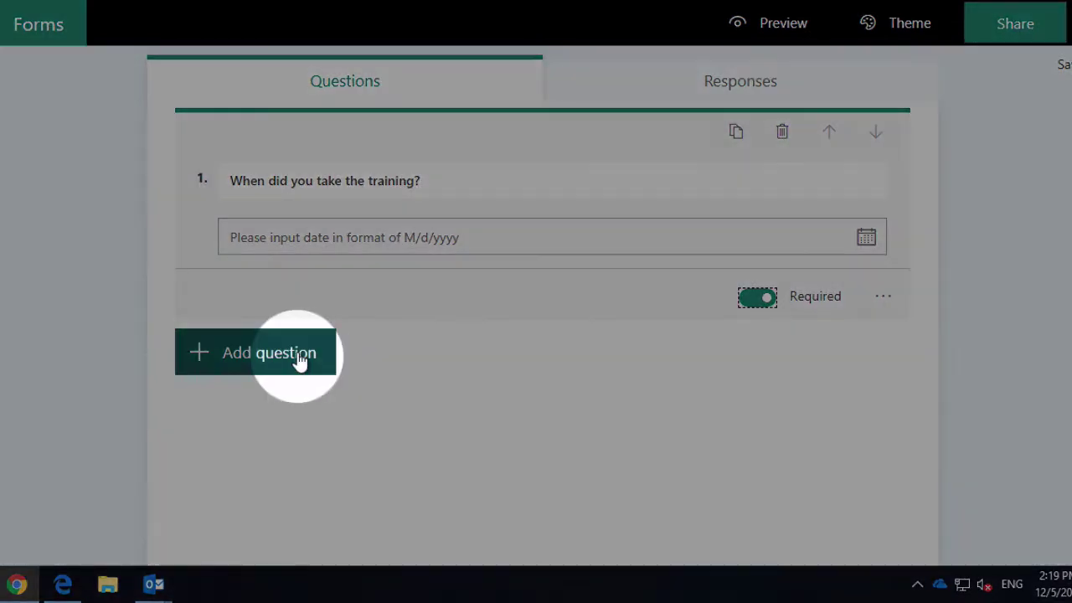
Step: Add a rating question reading "Overall how would you rate your training?" with 3 levels
{"action": "left_click", "coordinate": [300, 358]}
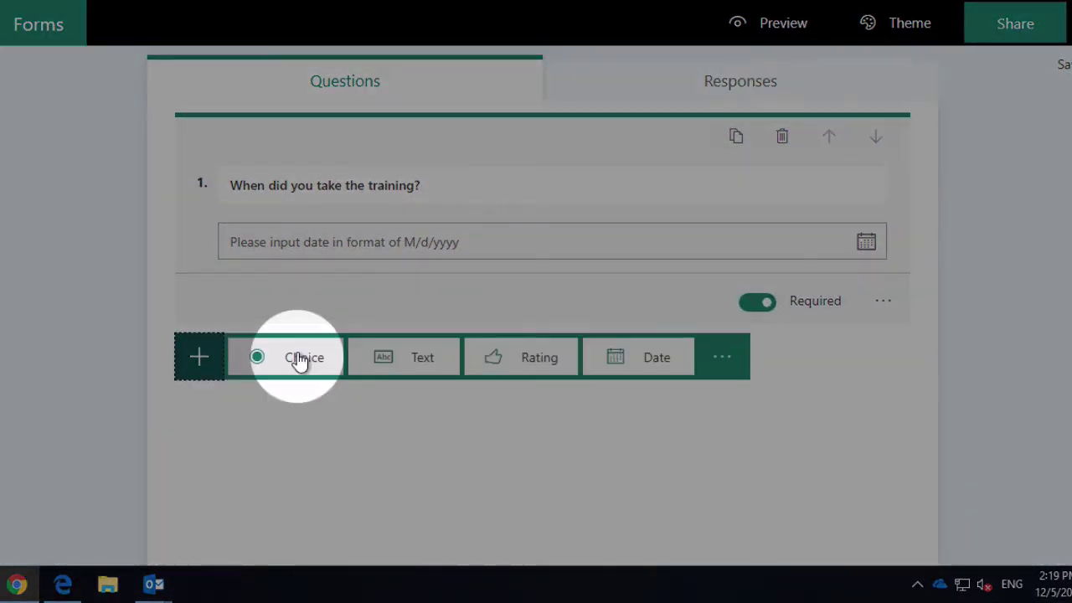
{"action": "left_click", "coordinate": [530, 361]}
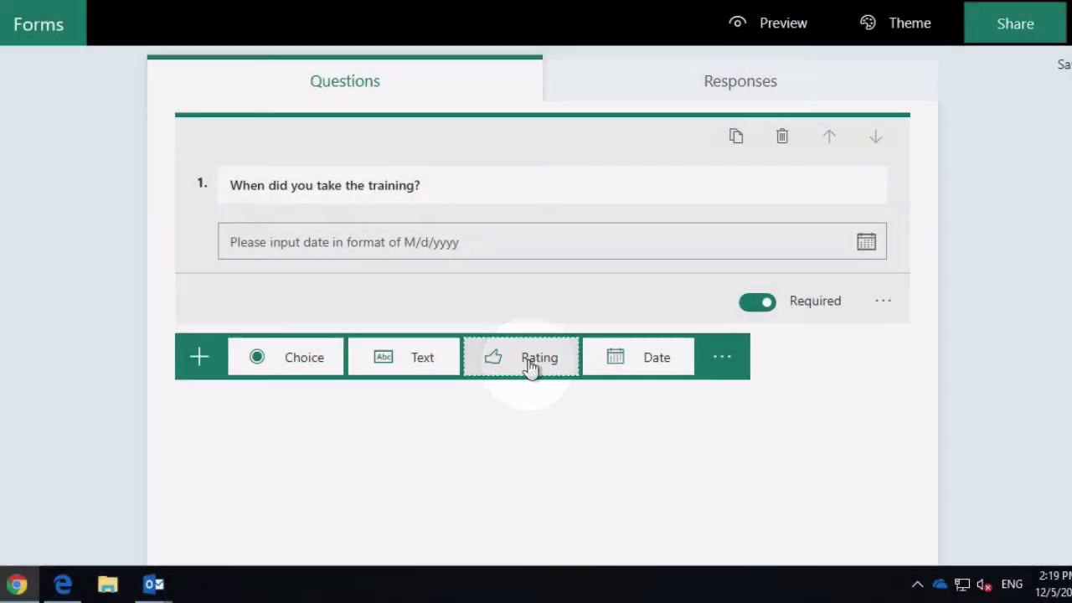
{"action": "type", "text": "Overal ho"}
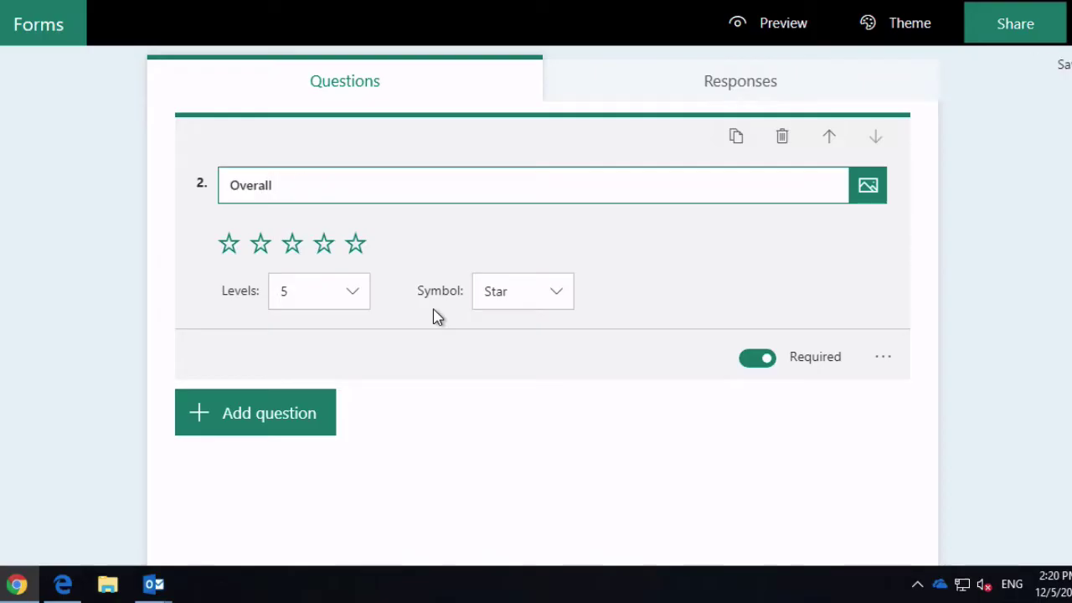
{"action": "type", "text": " how would you rate your training?"}
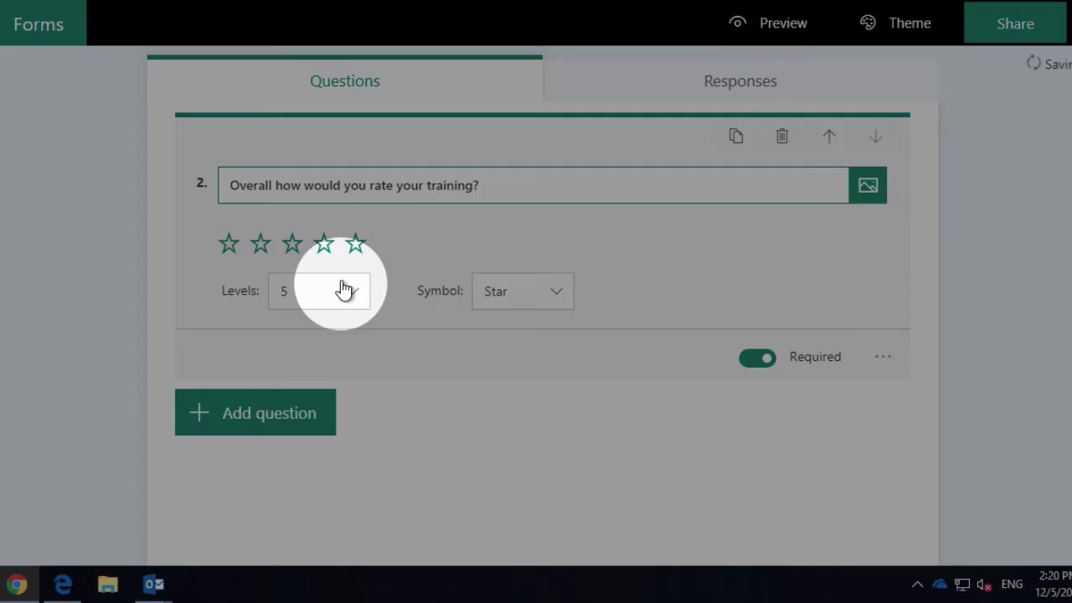
{"action": "left_click", "coordinate": [352, 293]}
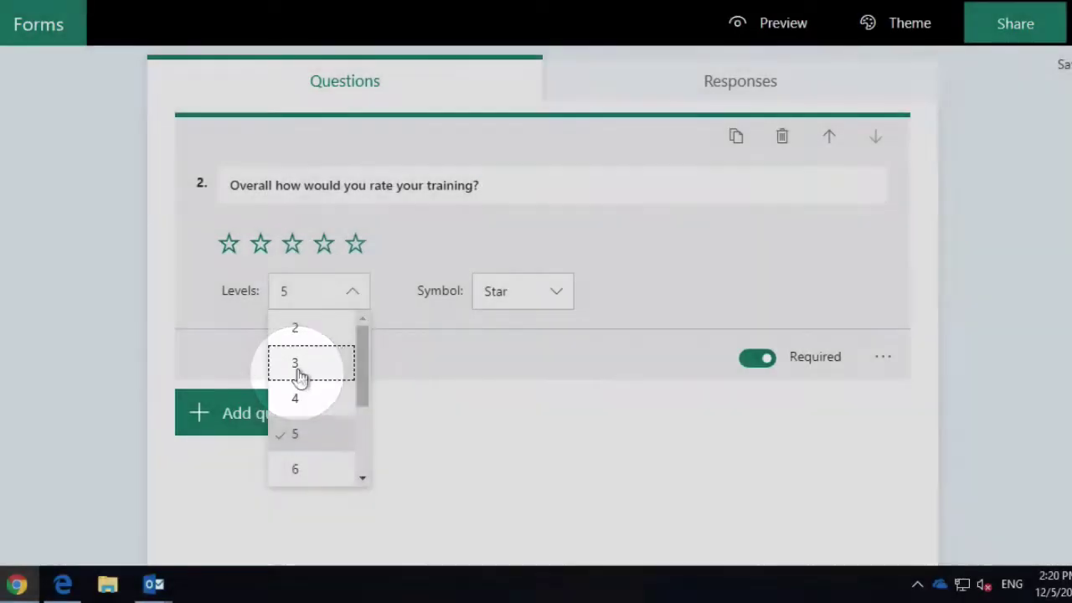
{"action": "left_click", "coordinate": [299, 373]}
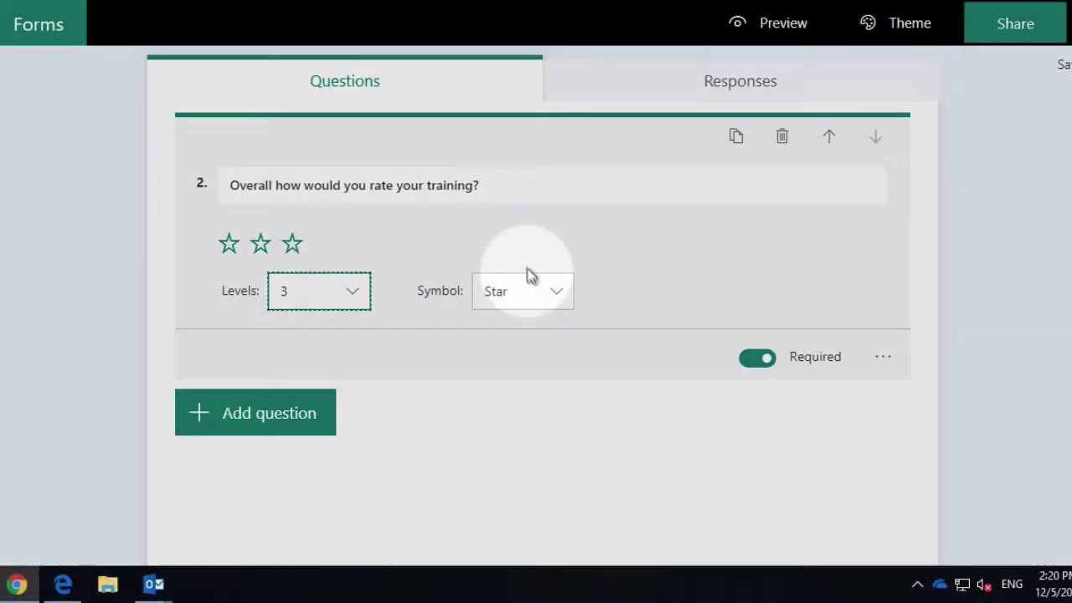
Step: Try the Number symbol for the training rating question and set it back to Star
{"action": "left_click", "coordinate": [560, 295]}
{"action": "left_click", "coordinate": [561, 297]}
{"action": "left_click", "coordinate": [540, 328]}
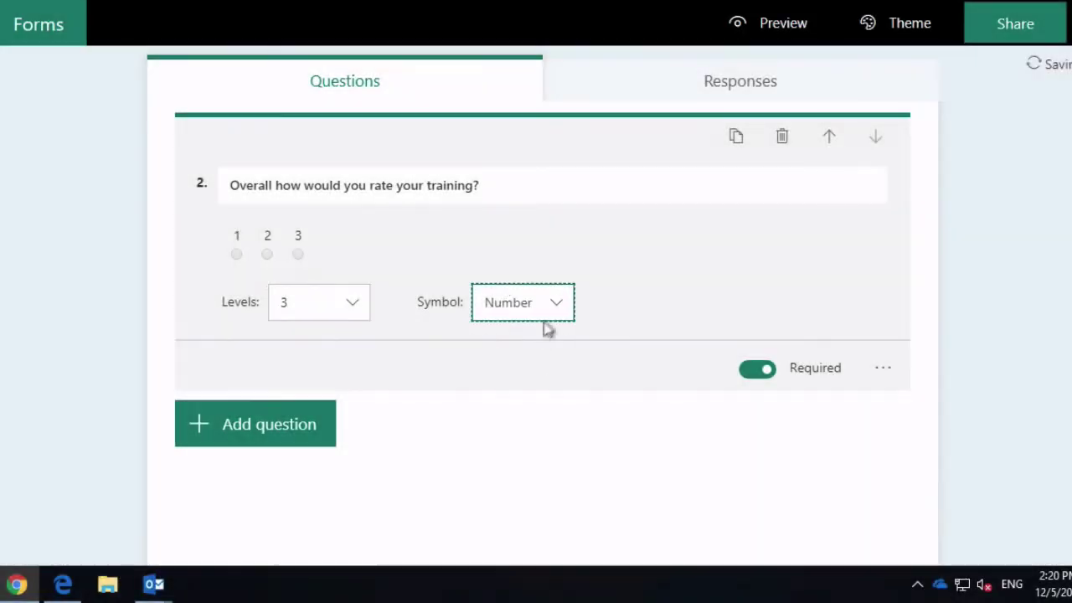
{"action": "left_click", "coordinate": [557, 311]}
{"action": "left_click", "coordinate": [544, 378]}
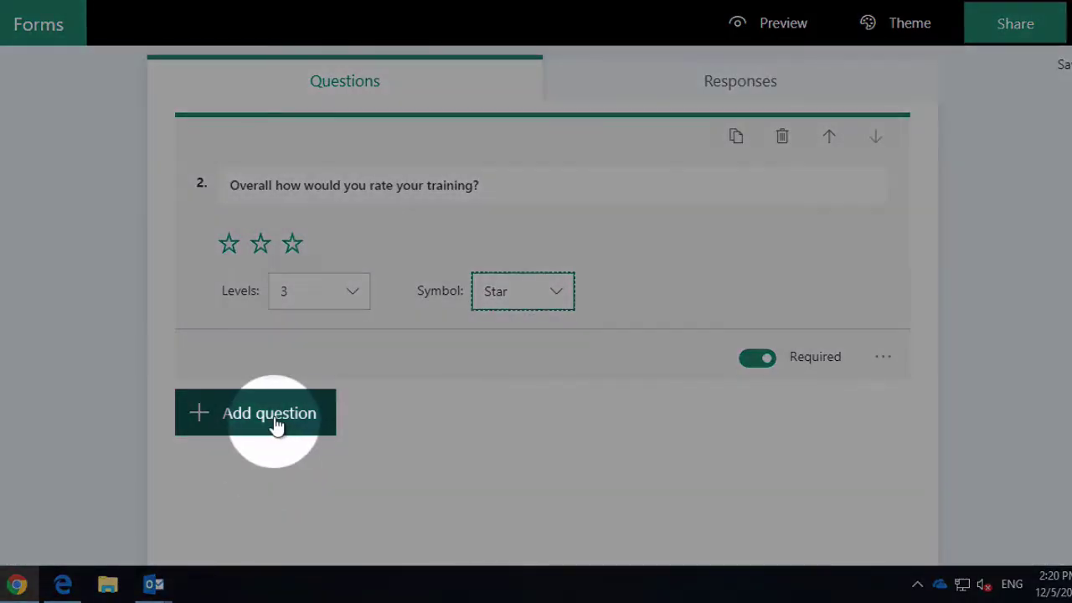
Step: Add a text question reading "How could we improve?" that allows a long answer and is not required
{"action": "left_click", "coordinate": [277, 423]}
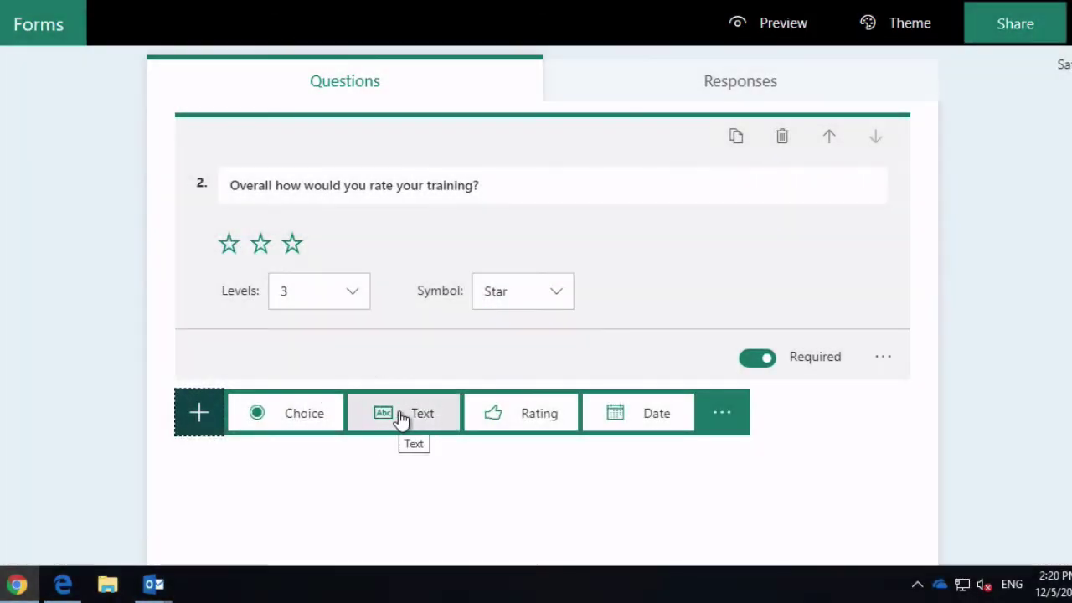
{"action": "left_click", "coordinate": [402, 414]}
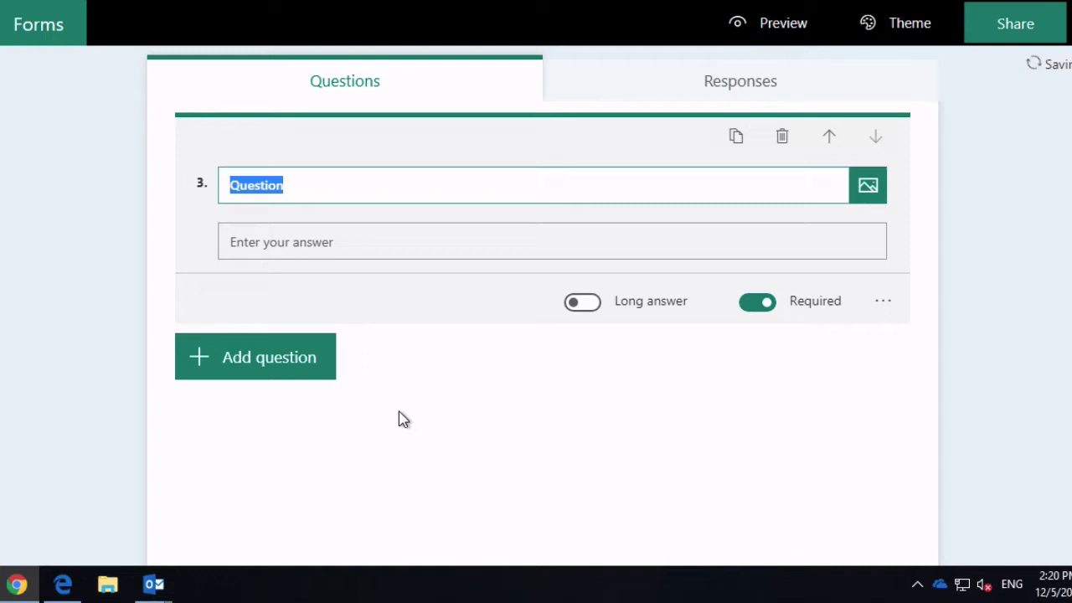
{"action": "type", "text": "How could we improve?"}
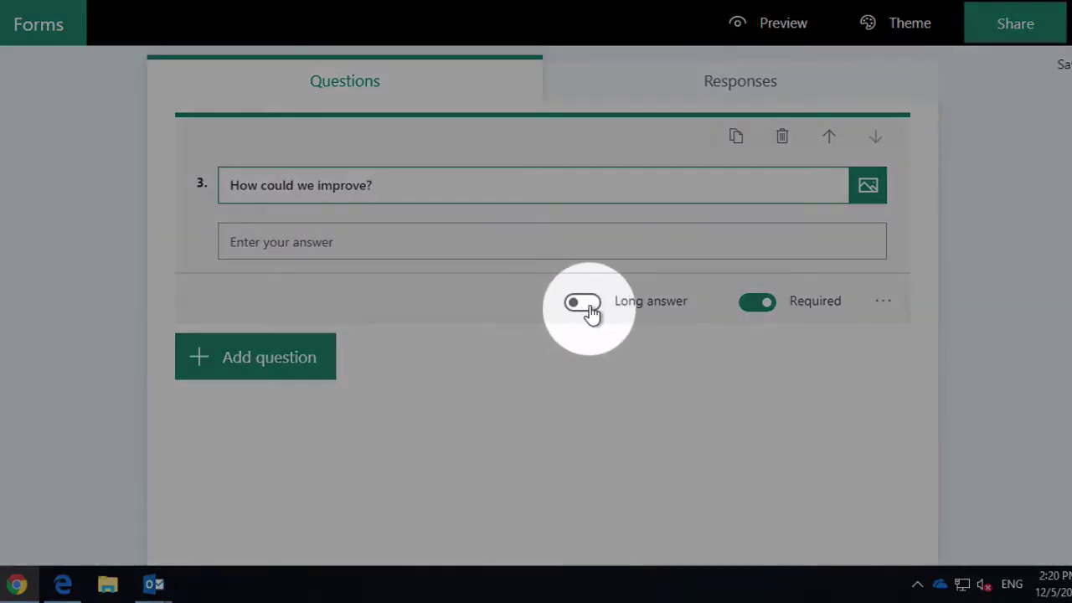
{"action": "left_click", "coordinate": [583, 303]}
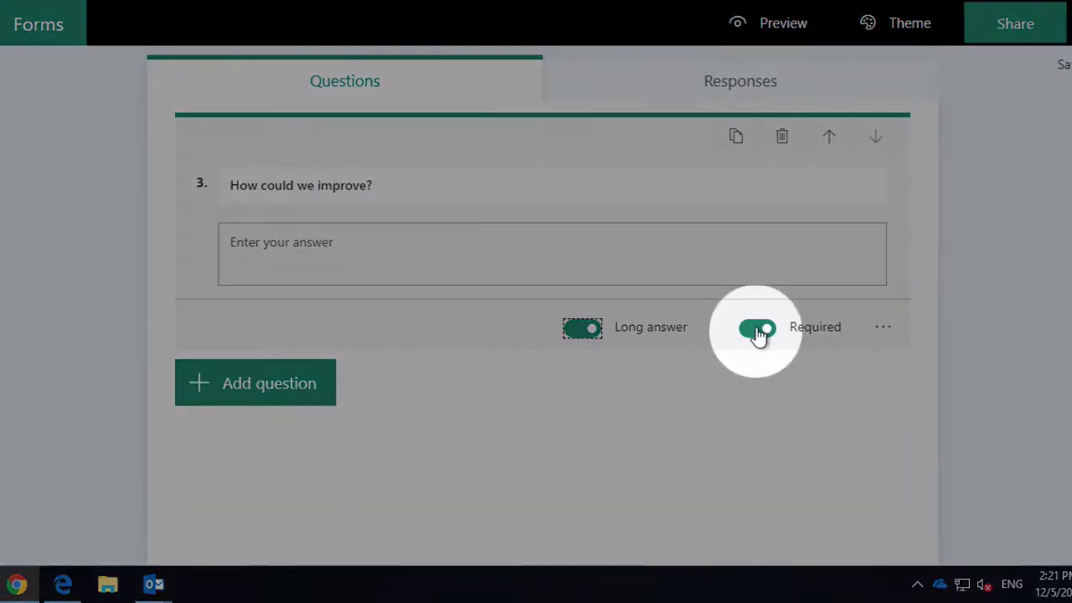
{"action": "left_click", "coordinate": [757, 330]}
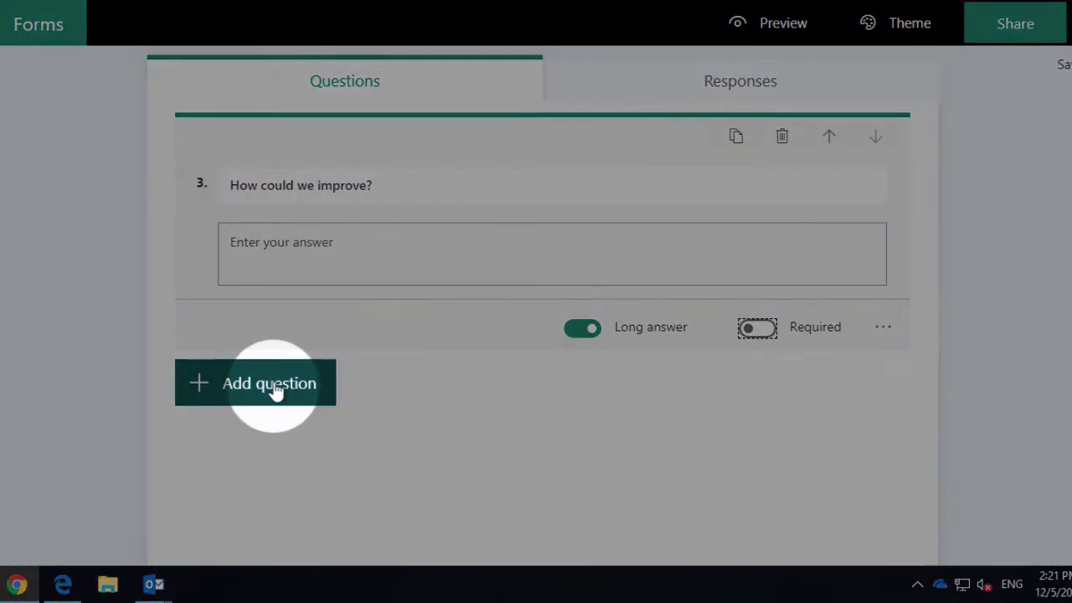
Step: Add a choice question reading "How would you rate your trainer?"
{"action": "left_click", "coordinate": [275, 387]}
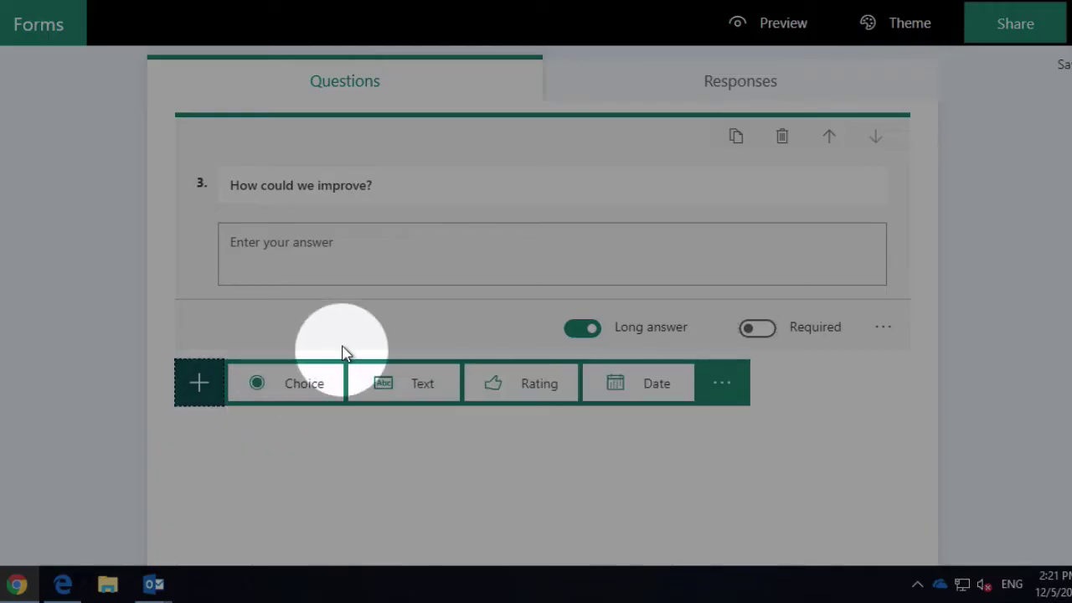
{"action": "left_click", "coordinate": [295, 390]}
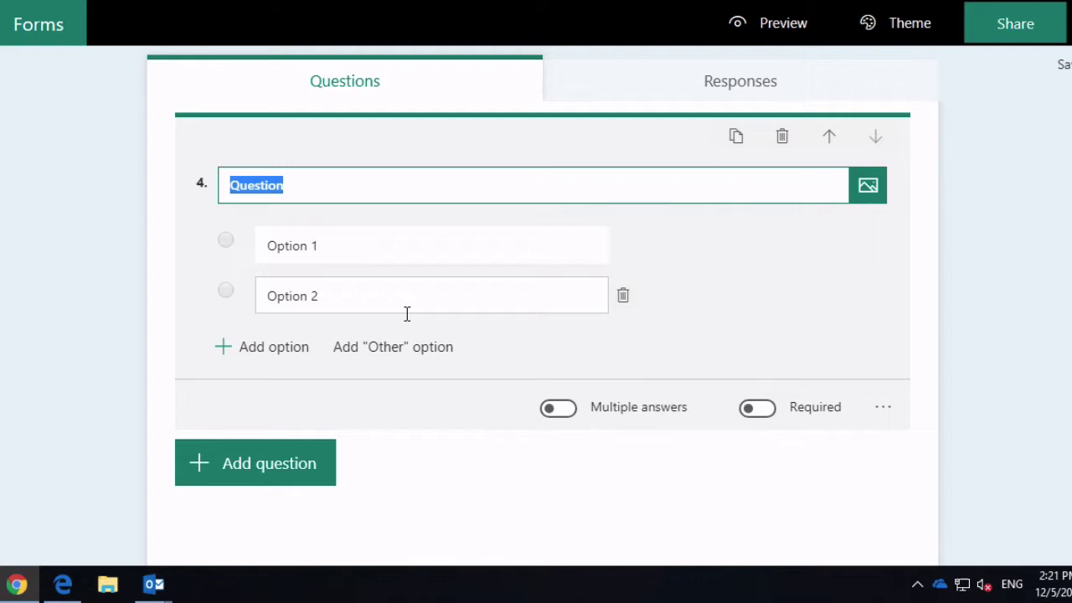
{"action": "type", "text": "How would you rate your trina"}
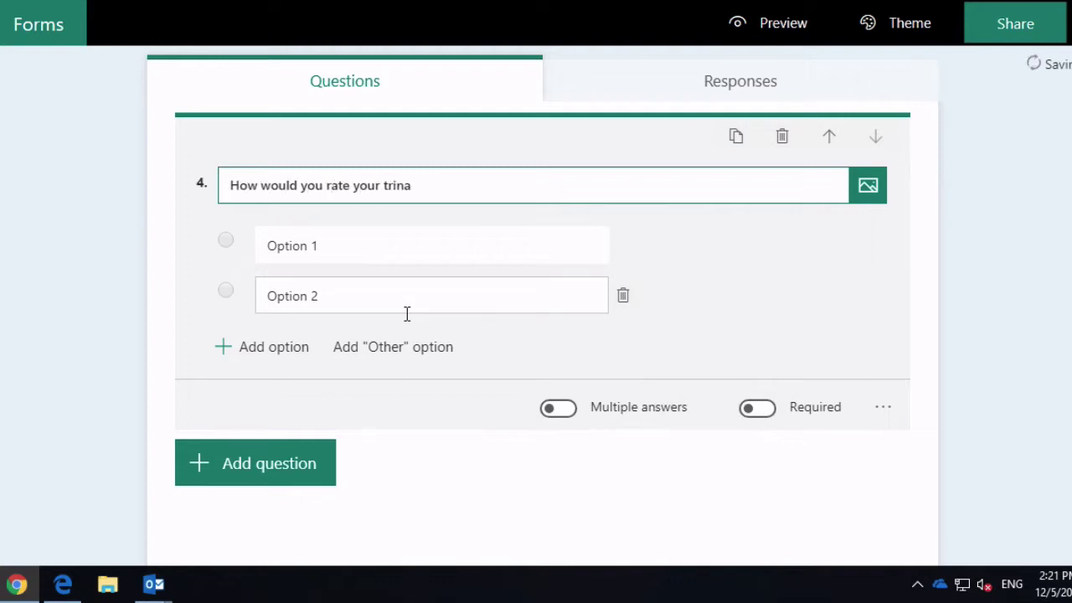
Step: Give the trainer question three answer options: "Awesome", "Awful" and "So so"
{"action": "left_click", "coordinate": [291, 247]}
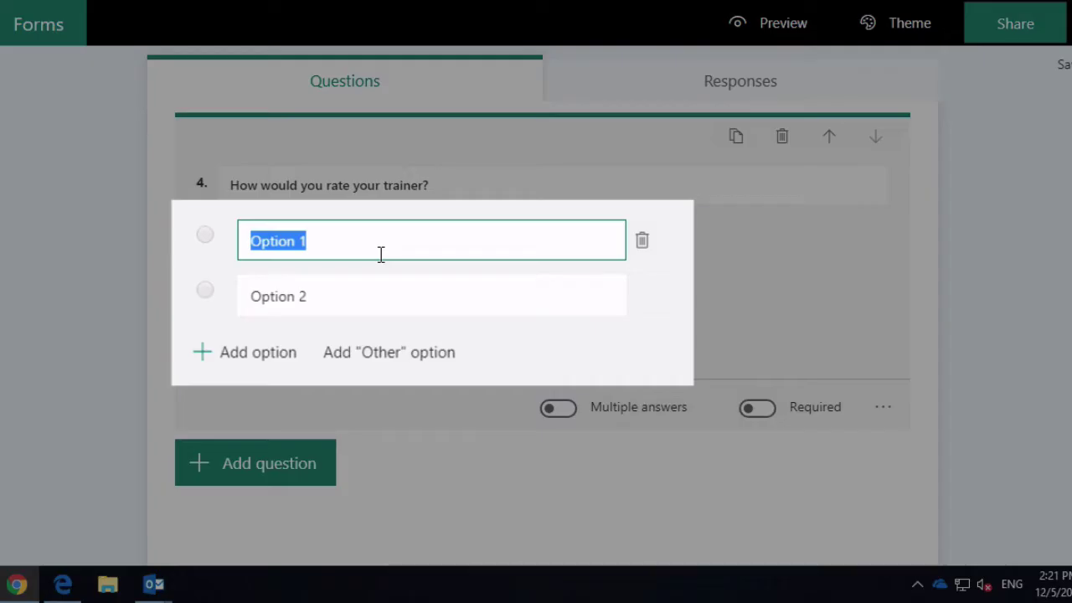
{"action": "type", "text": "Awesome"}
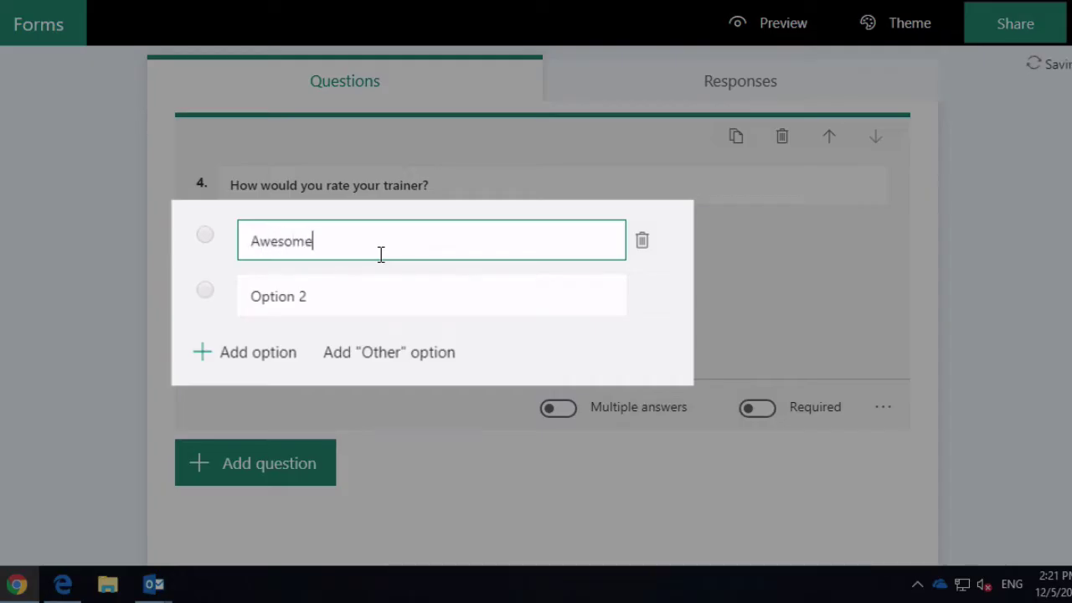
{"action": "left_click", "coordinate": [327, 292]}
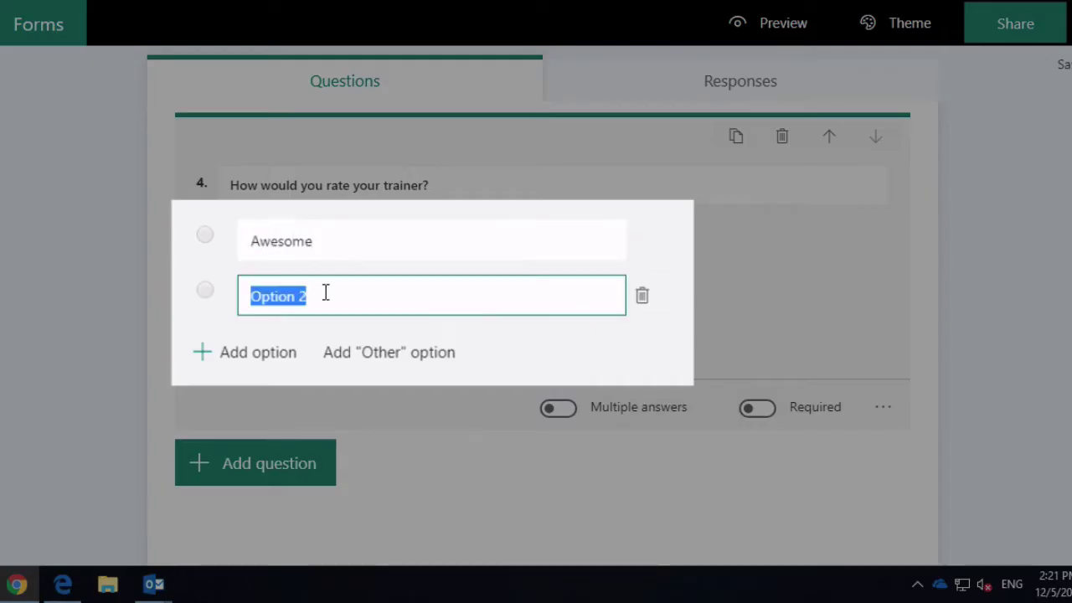
{"action": "type", "text": "Awful"}
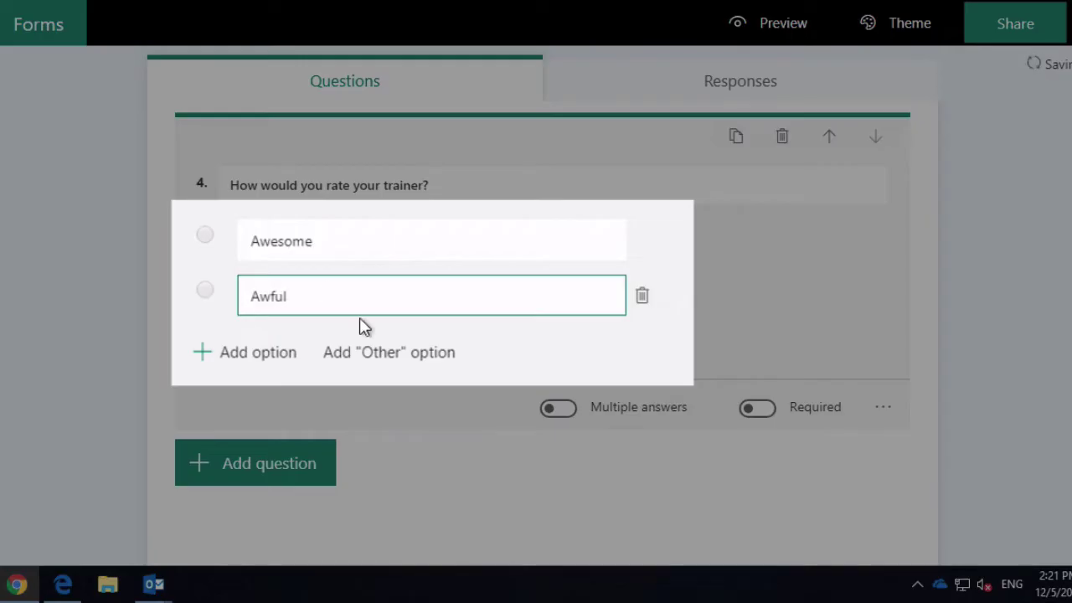
{"action": "left_click", "coordinate": [269, 352]}
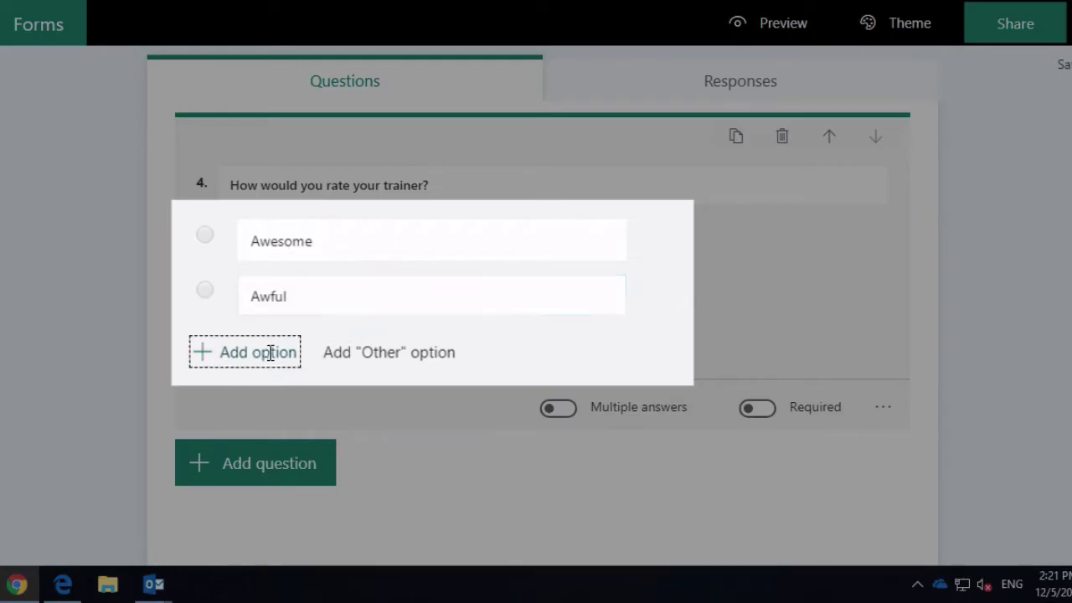
{"action": "left_click_drag", "start_coordinate": [308, 353], "coordinate": [212, 373]}
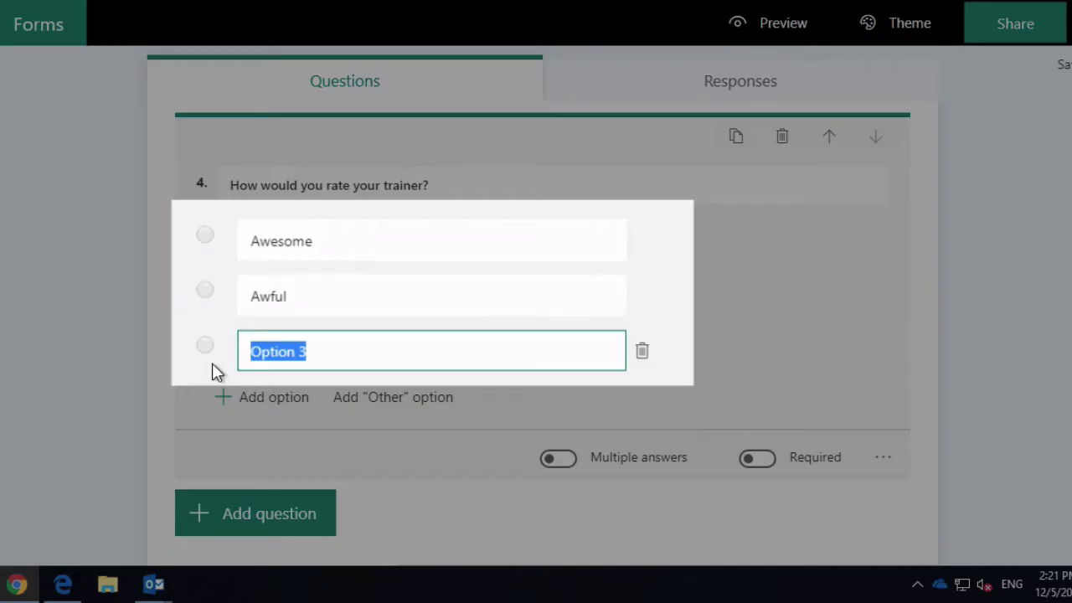
{"action": "type", "text": "So so"}
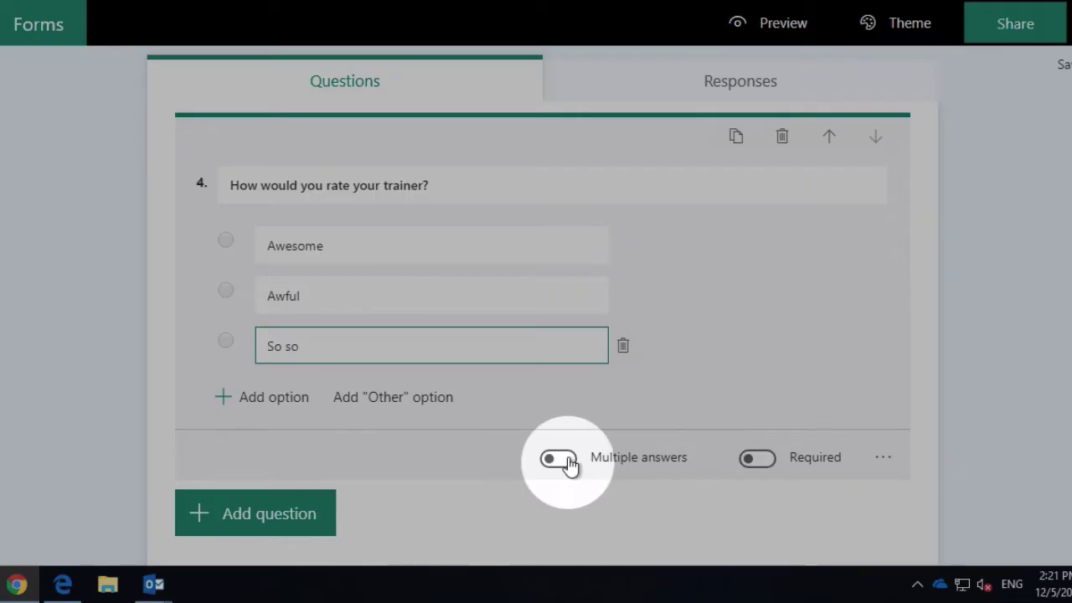
Step: Try allowing multiple answers on the trainer rating question and set it back to a single answer
{"action": "left_click", "coordinate": [558, 459]}
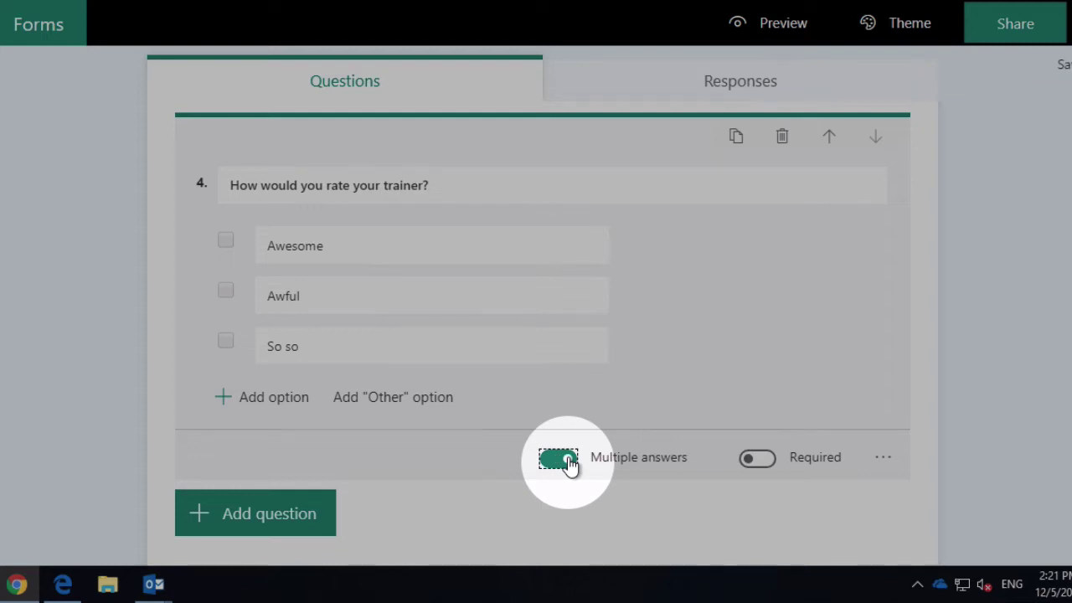
{"action": "left_click", "coordinate": [567, 461]}
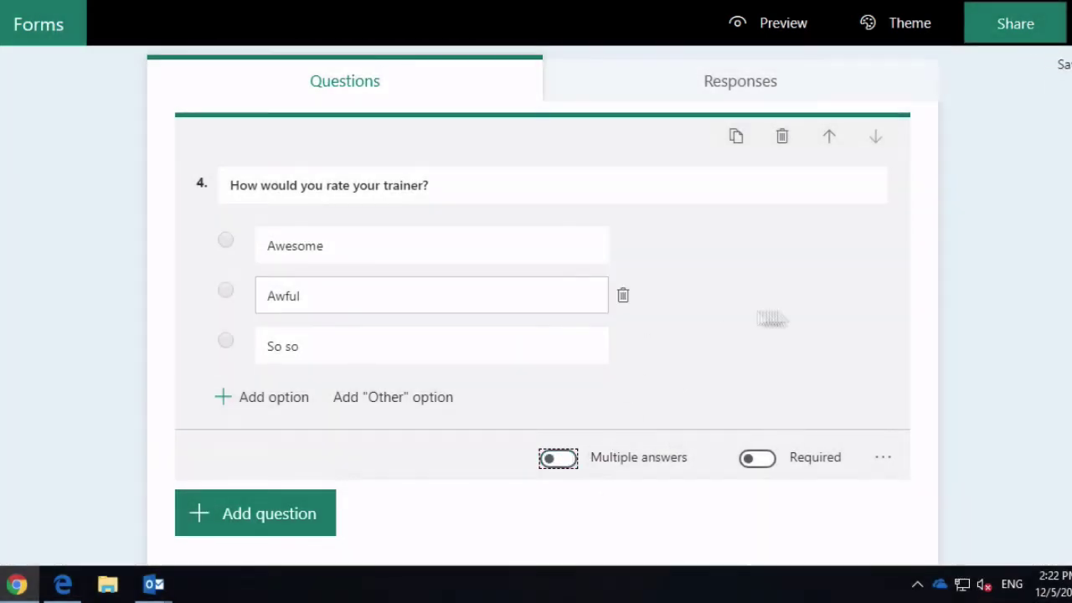
Step: Move the "How would you rate your trainer?" question up two places so it becomes question 2
{"action": "scroll", "coordinate": [766, 231], "scroll_direction": "up", "scroll_amount": 5}
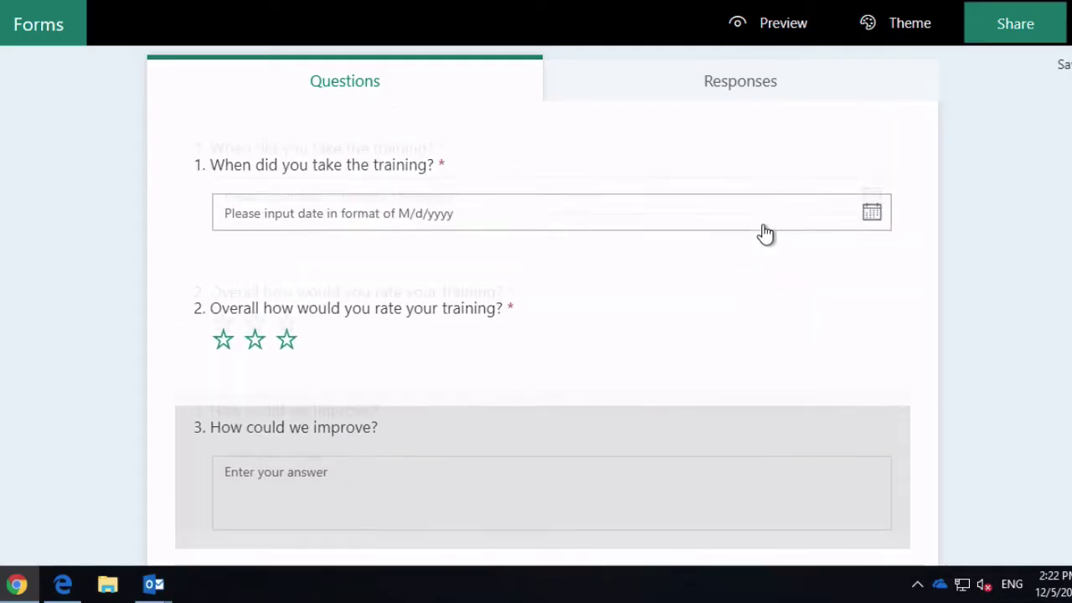
{"action": "scroll", "coordinate": [765, 231], "scroll_direction": "up", "scroll_amount": 2}
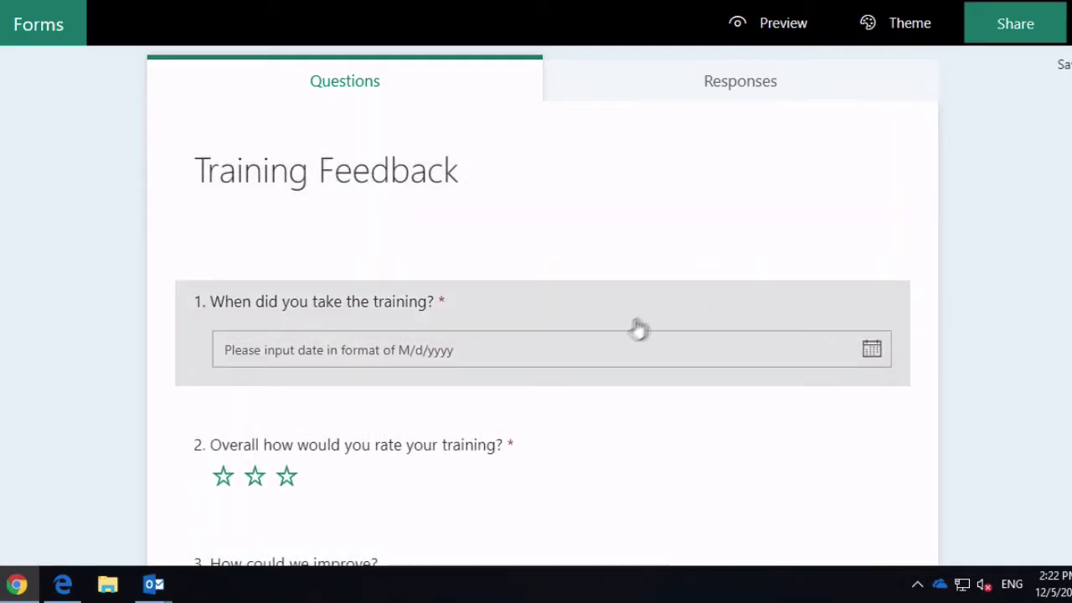
{"action": "scroll", "coordinate": [655, 299], "scroll_direction": "down", "scroll_amount": 5}
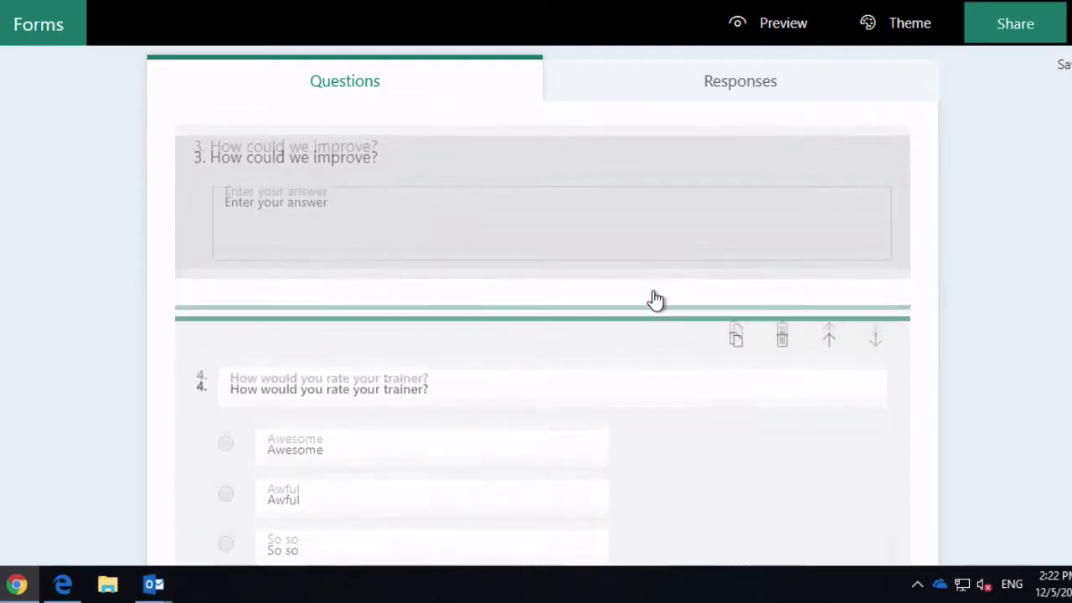
{"action": "scroll", "coordinate": [655, 299], "scroll_direction": "down", "scroll_amount": 3}
{"action": "scroll", "coordinate": [655, 292], "scroll_direction": "up", "scroll_amount": 2}
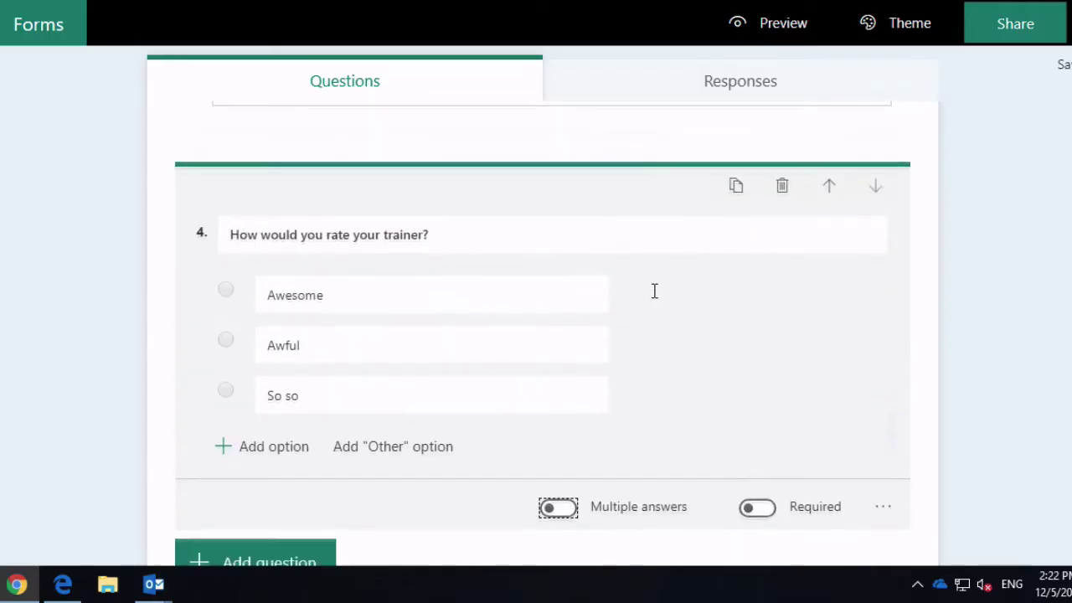
{"action": "scroll", "coordinate": [655, 293], "scroll_direction": "up", "scroll_amount": 1}
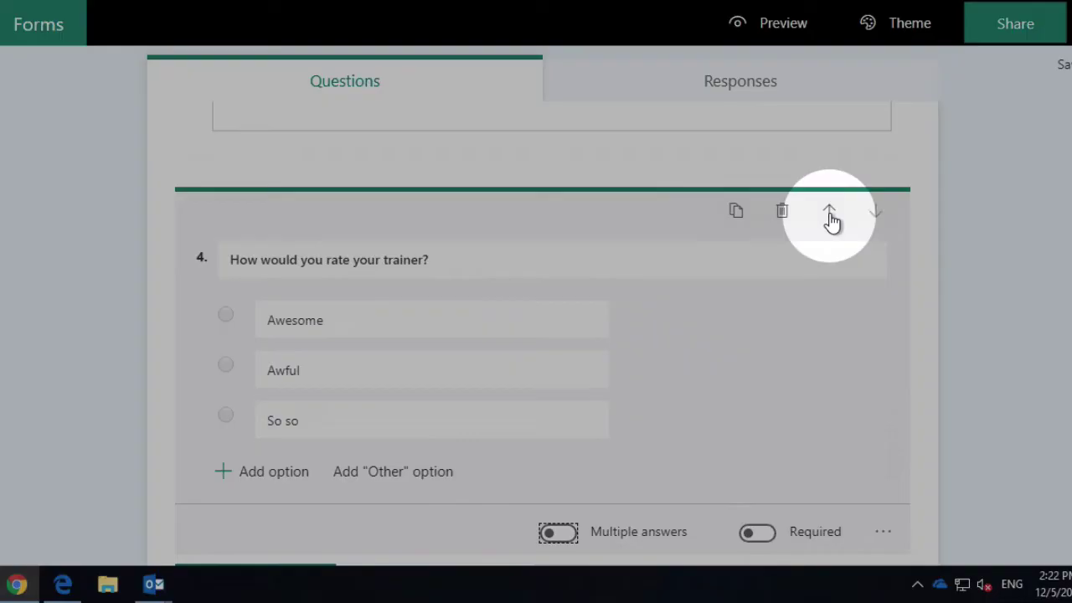
{"action": "left_click", "coordinate": [829, 212]}
{"action": "left_click", "coordinate": [828, 211]}
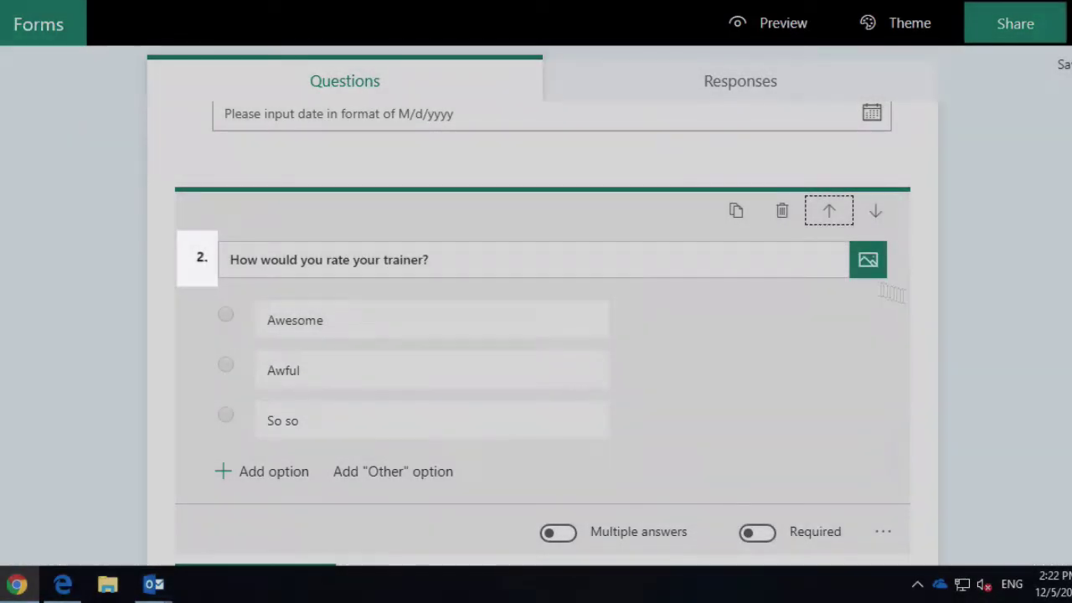
Step: Move the "Overall how would you rate your training?" question down one place to the end of the form
{"action": "scroll", "coordinate": [958, 360], "scroll_direction": "down", "scroll_amount": 4}
{"action": "scroll", "coordinate": [958, 359], "scroll_direction": "down", "scroll_amount": 2}
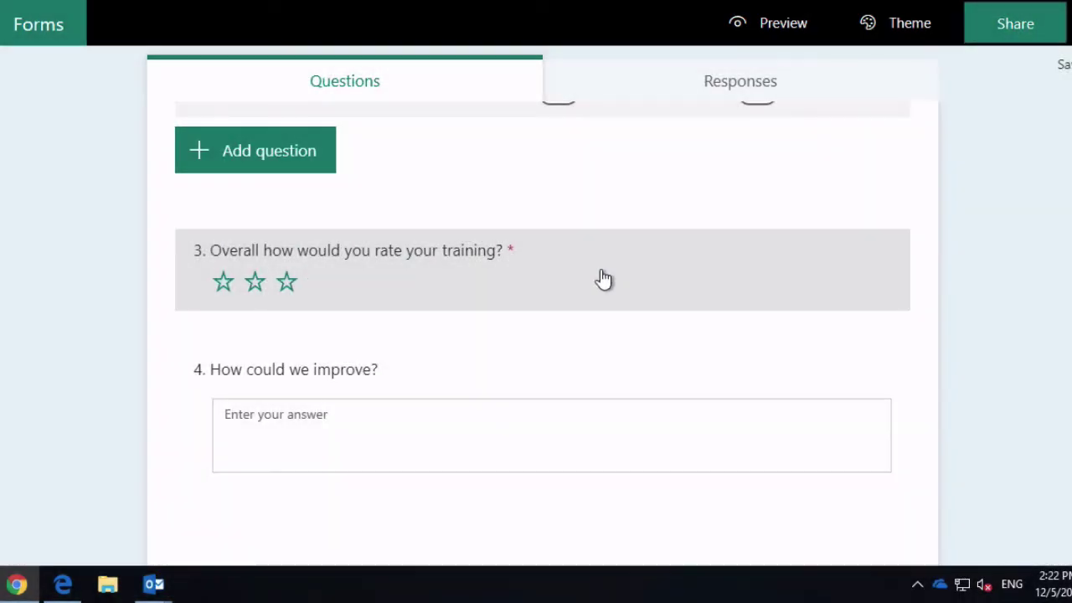
{"action": "left_click", "coordinate": [603, 278]}
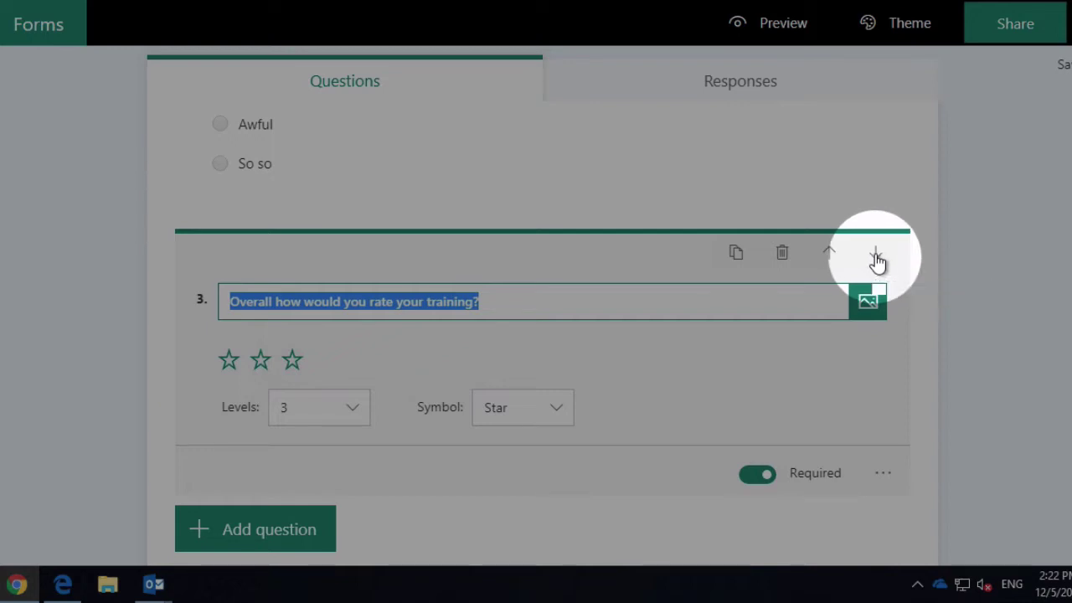
{"action": "left_click", "coordinate": [876, 254]}
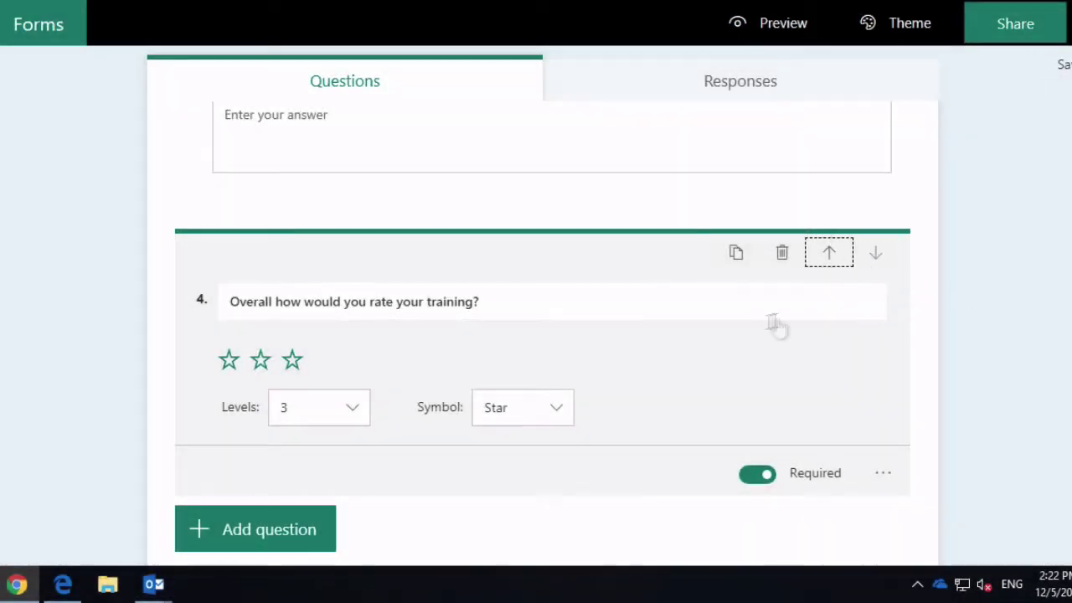
Step: Review the reordered questions and preview the whole form as it appears on a computer
{"action": "scroll", "coordinate": [752, 332], "scroll_direction": "up", "scroll_amount": 10}
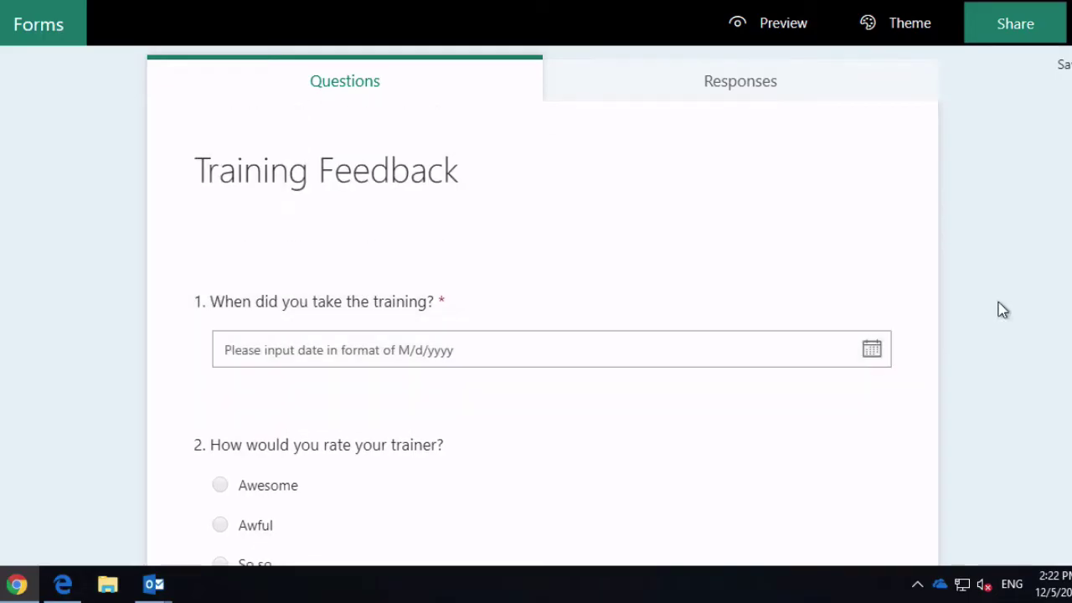
{"action": "scroll", "coordinate": [1023, 371], "scroll_direction": "down", "scroll_amount": 2}
{"action": "scroll", "coordinate": [1023, 370], "scroll_direction": "down", "scroll_amount": 4}
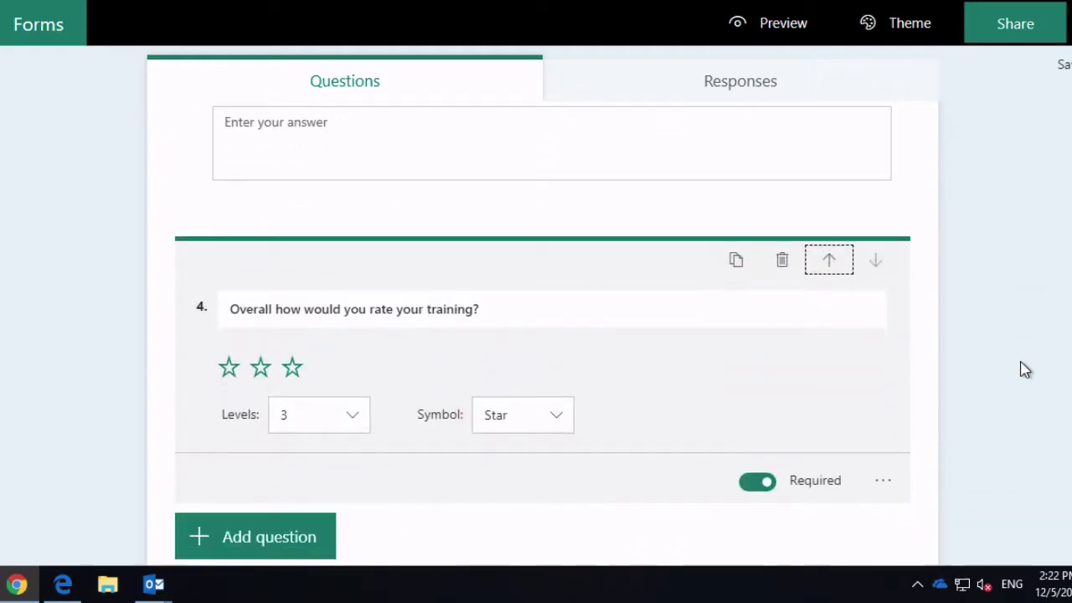
{"action": "scroll", "coordinate": [1024, 370], "scroll_direction": "down", "scroll_amount": 1}
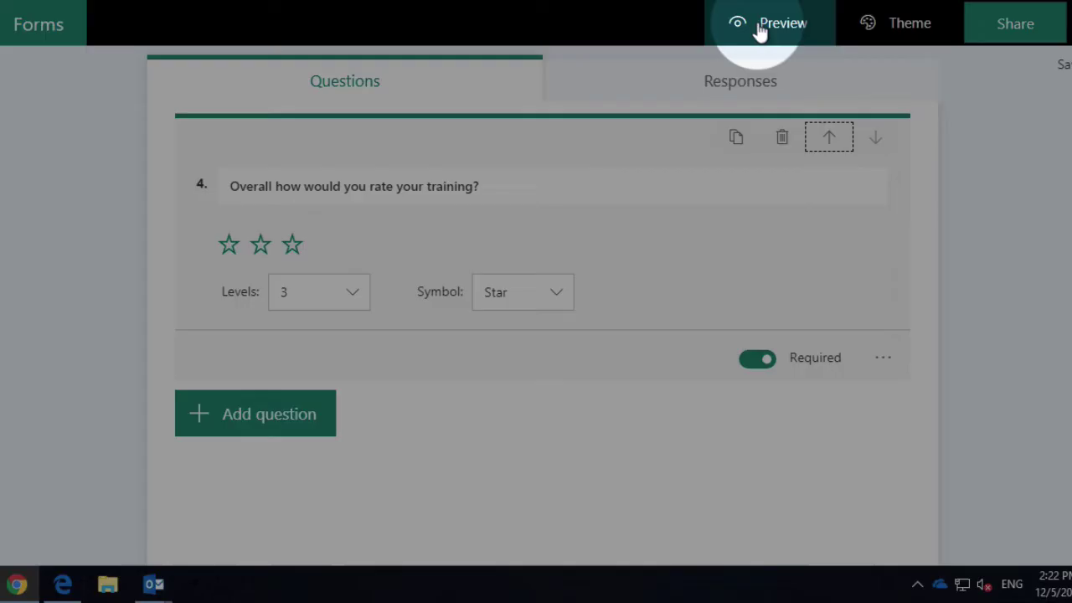
{"action": "left_click", "coordinate": [772, 34]}
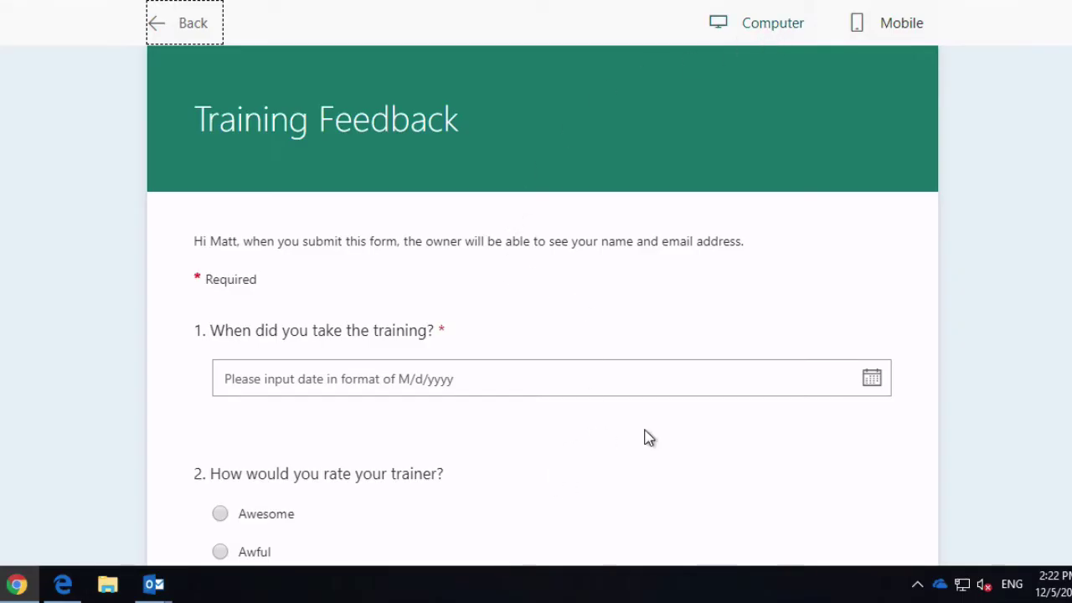
{"action": "scroll", "coordinate": [645, 437], "scroll_direction": "down", "scroll_amount": 3}
{"action": "scroll", "coordinate": [645, 437], "scroll_direction": "down", "scroll_amount": 4}
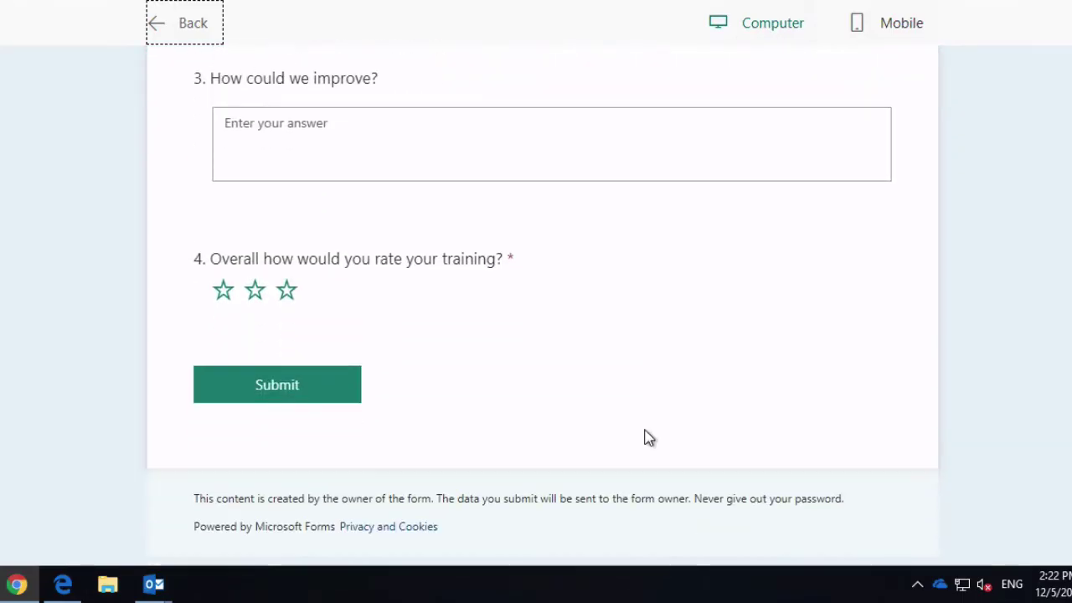
{"action": "scroll", "coordinate": [645, 437], "scroll_direction": "up", "scroll_amount": 10}
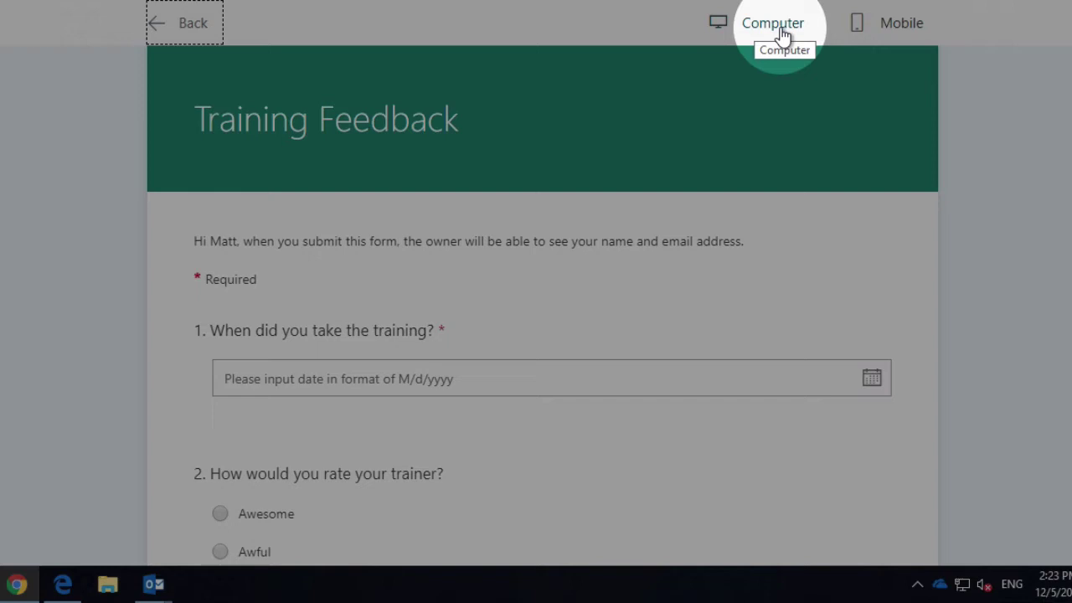
Step: Preview the form in the mobile layout and look through its questions
{"action": "left_click", "coordinate": [899, 34]}
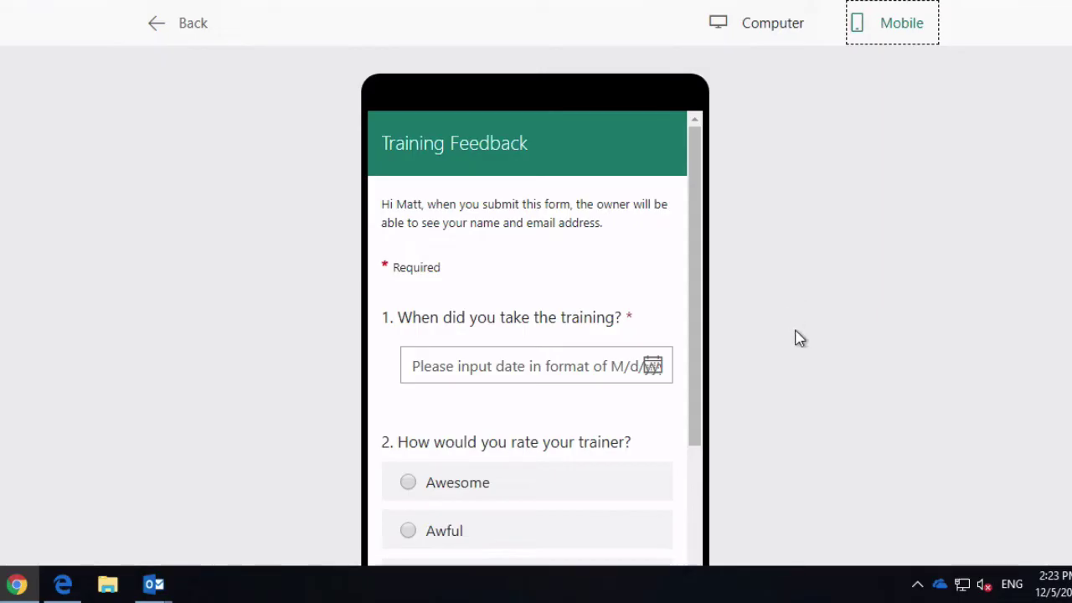
{"action": "scroll", "coordinate": [799, 338], "scroll_direction": "down", "scroll_amount": 5}
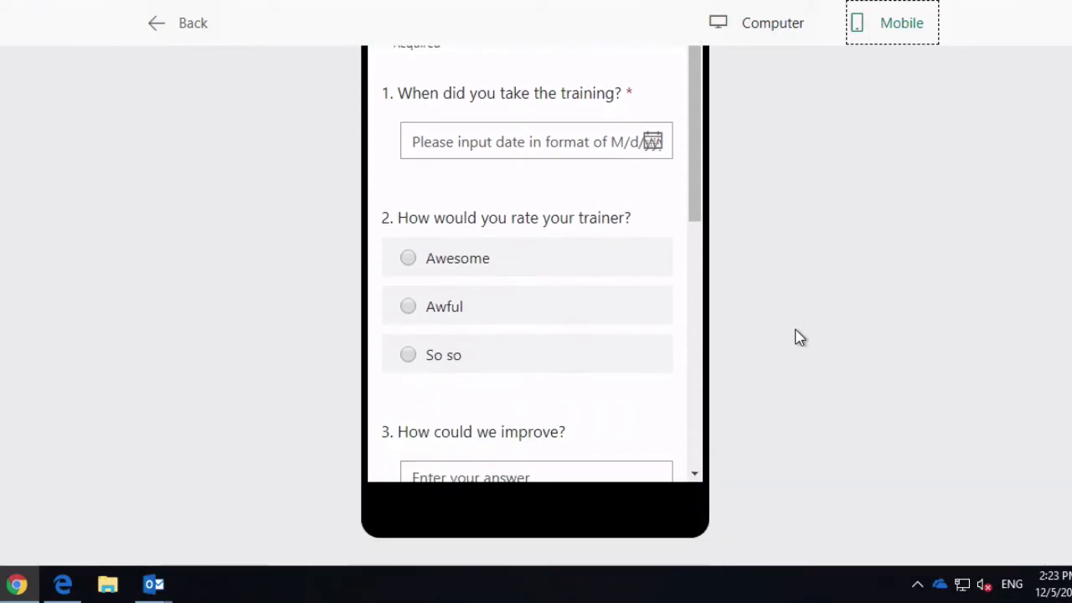
{"action": "scroll", "coordinate": [800, 337], "scroll_direction": "up", "scroll_amount": 5}
{"action": "scroll", "coordinate": [567, 413], "scroll_direction": "down", "scroll_amount": 3}
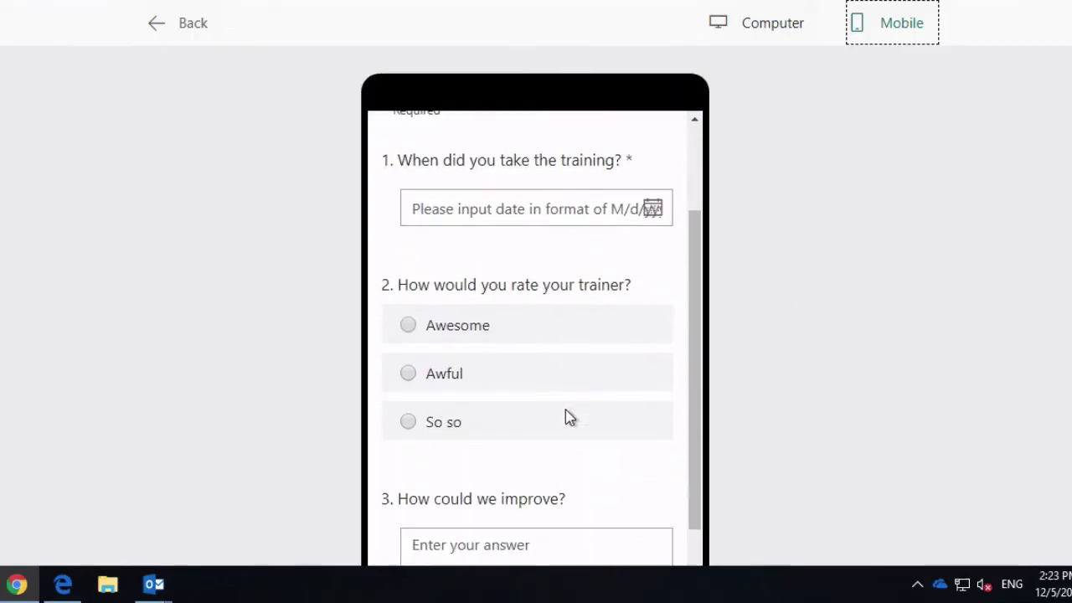
{"action": "scroll", "coordinate": [570, 416], "scroll_direction": "up", "scroll_amount": 3}
Step: Return to the computer preview and answer the training date question with 12/11/2018
{"action": "left_click", "coordinate": [758, 34]}
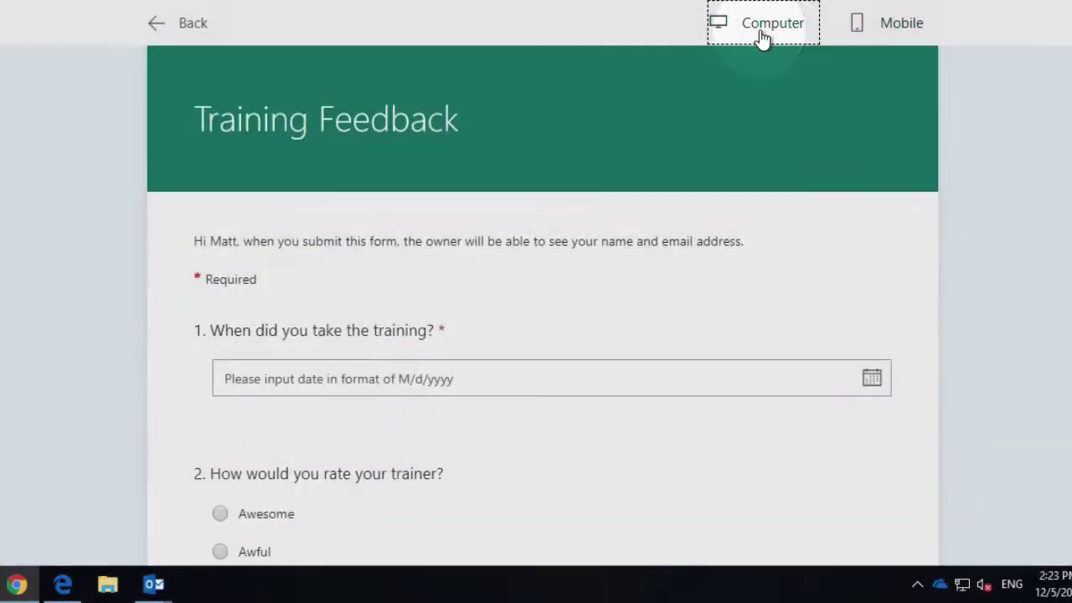
{"action": "scroll", "coordinate": [176, 368], "scroll_direction": "down", "scroll_amount": 1}
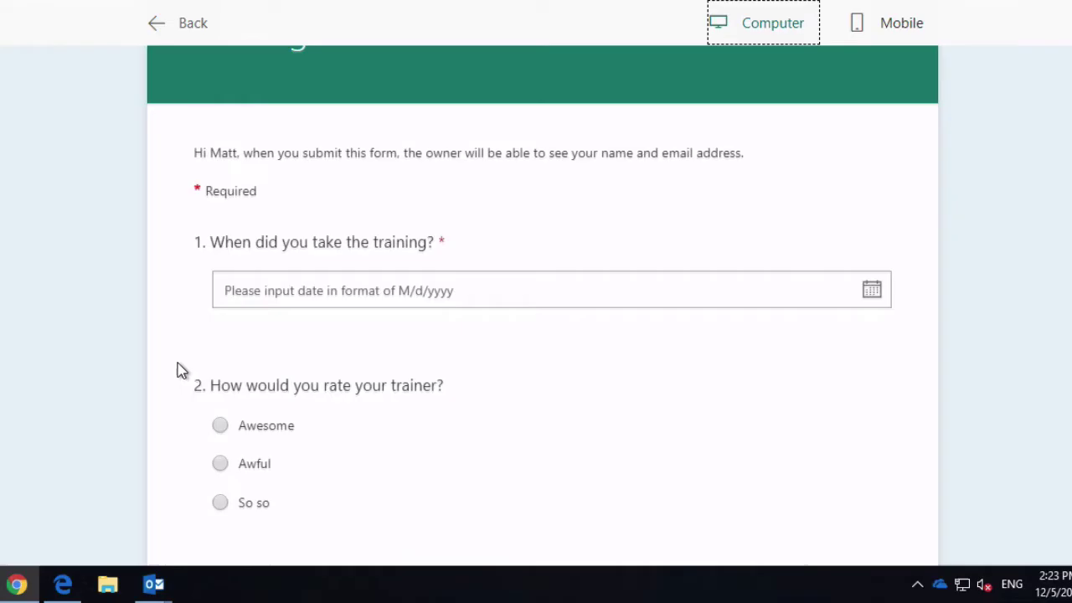
{"action": "scroll", "coordinate": [360, 230], "scroll_direction": "down", "scroll_amount": 1}
{"action": "left_click", "coordinate": [411, 232]}
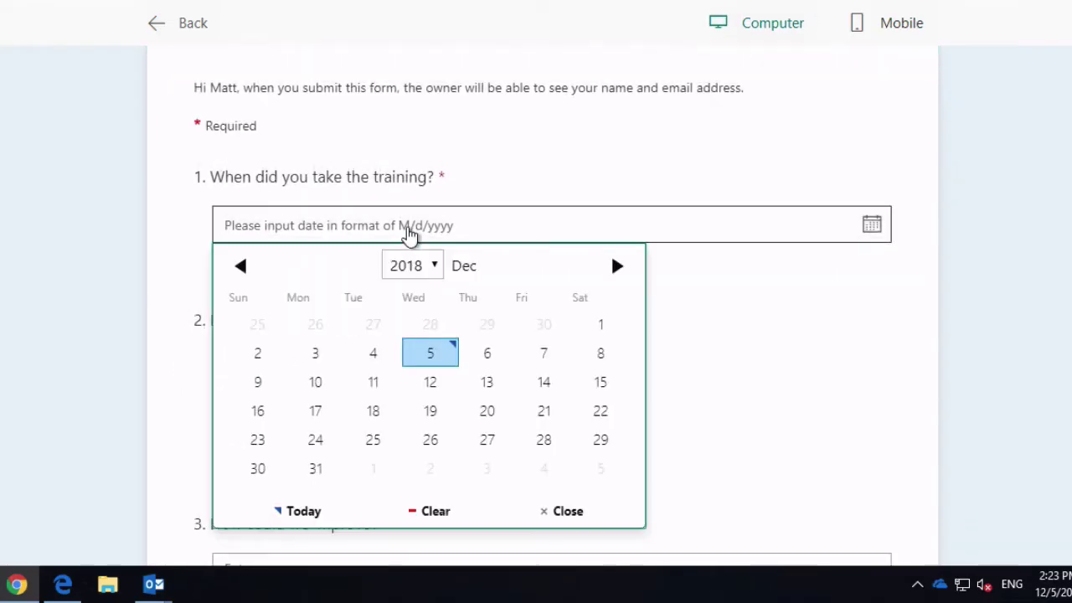
{"action": "left_click", "coordinate": [376, 381]}
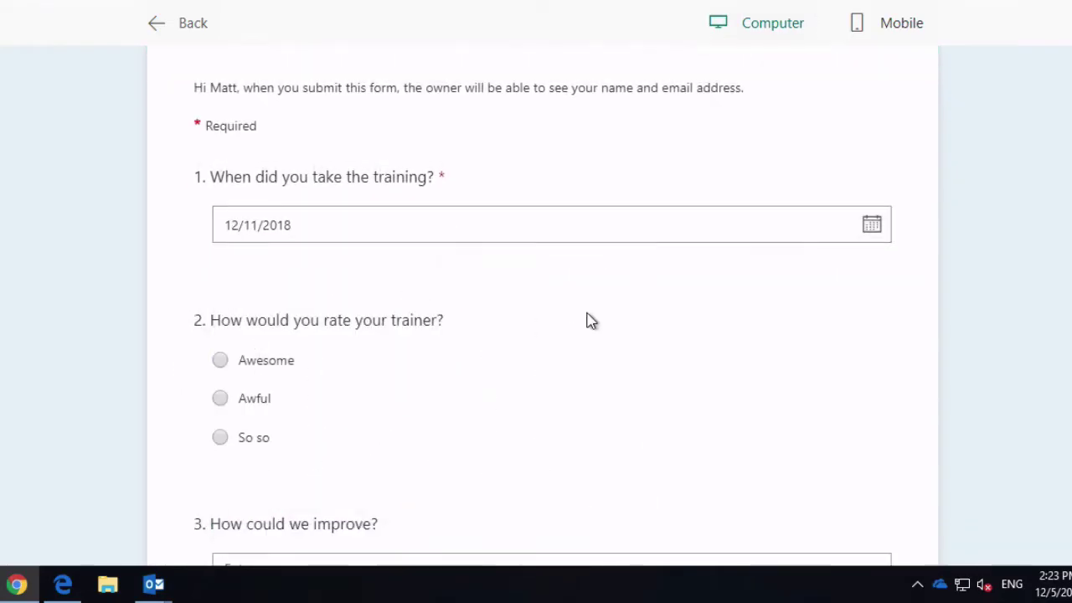
Step: Rate the trainer as "Awesome" and answer the improvement question with "more snacks"
{"action": "scroll", "coordinate": [589, 318], "scroll_direction": "down", "scroll_amount": 1}
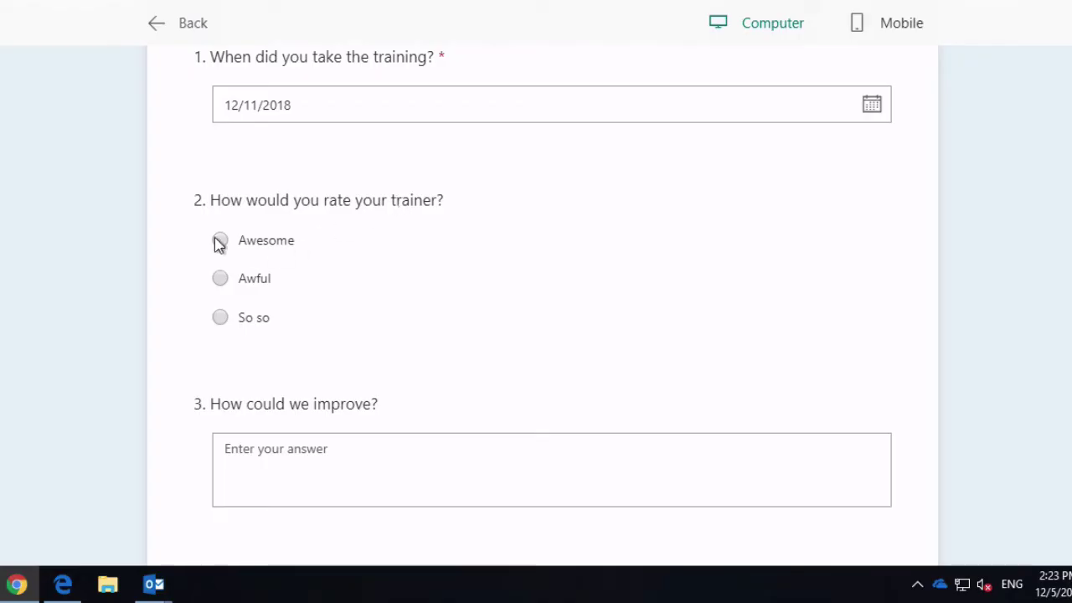
{"action": "scroll", "coordinate": [412, 335], "scroll_direction": "down", "scroll_amount": 1}
{"action": "left_click", "coordinate": [358, 334]}
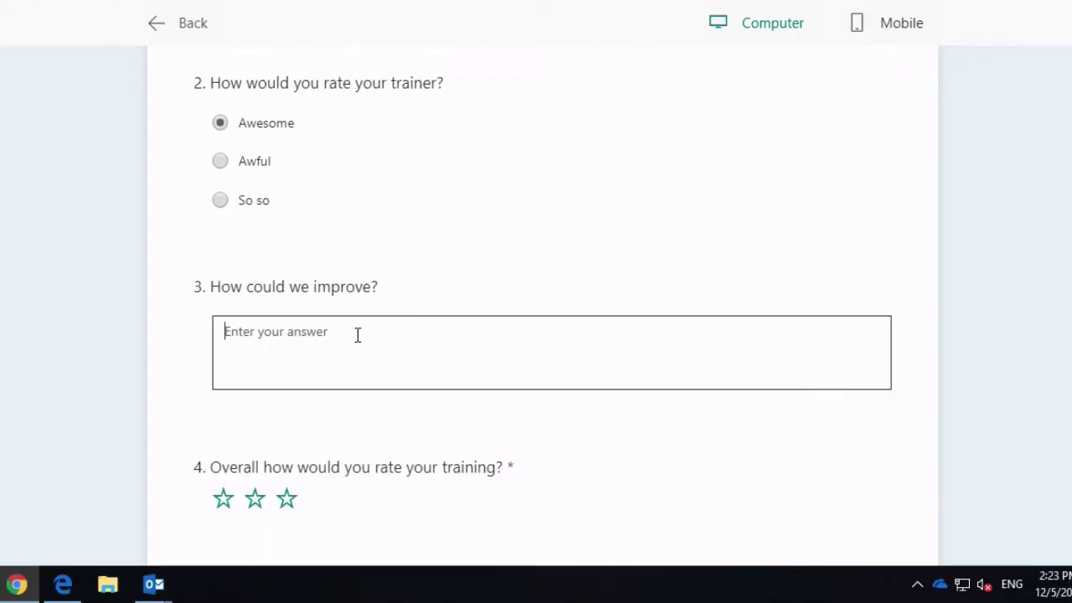
{"action": "type", "text": "more snacks"}
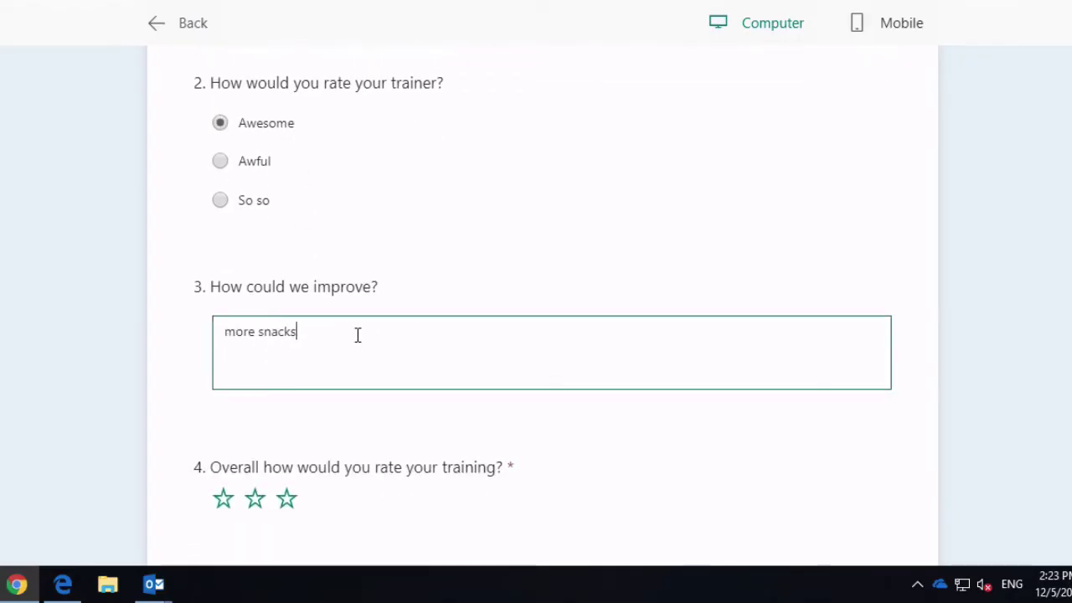
Step: Give the overall training a rating of three stars and submit the response
{"action": "scroll", "coordinate": [357, 335], "scroll_direction": "down", "scroll_amount": 2}
{"action": "left_click", "coordinate": [286, 366]}
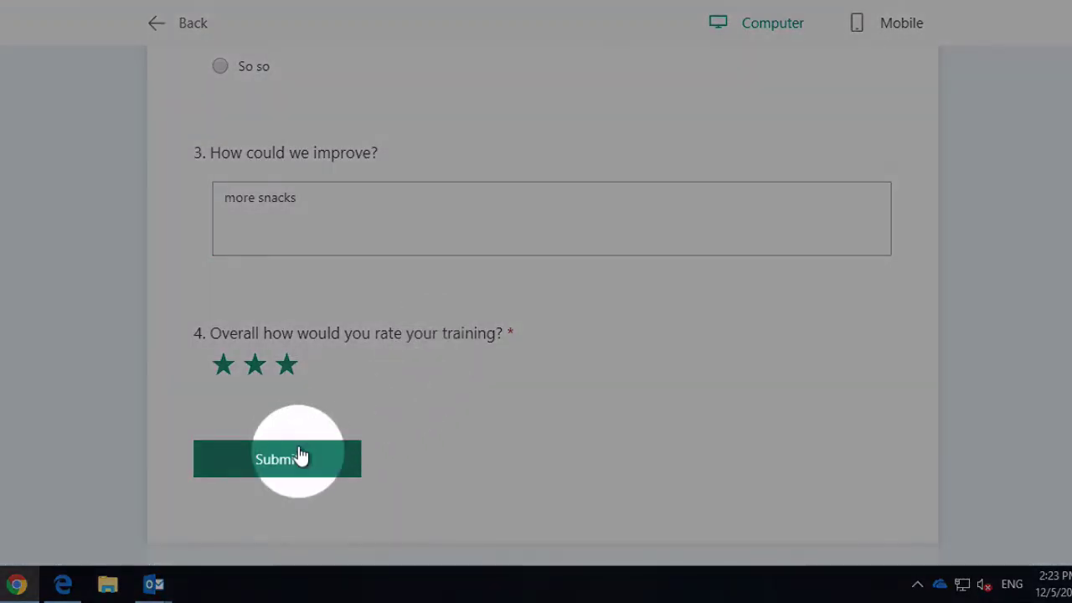
{"action": "left_click", "coordinate": [298, 457]}
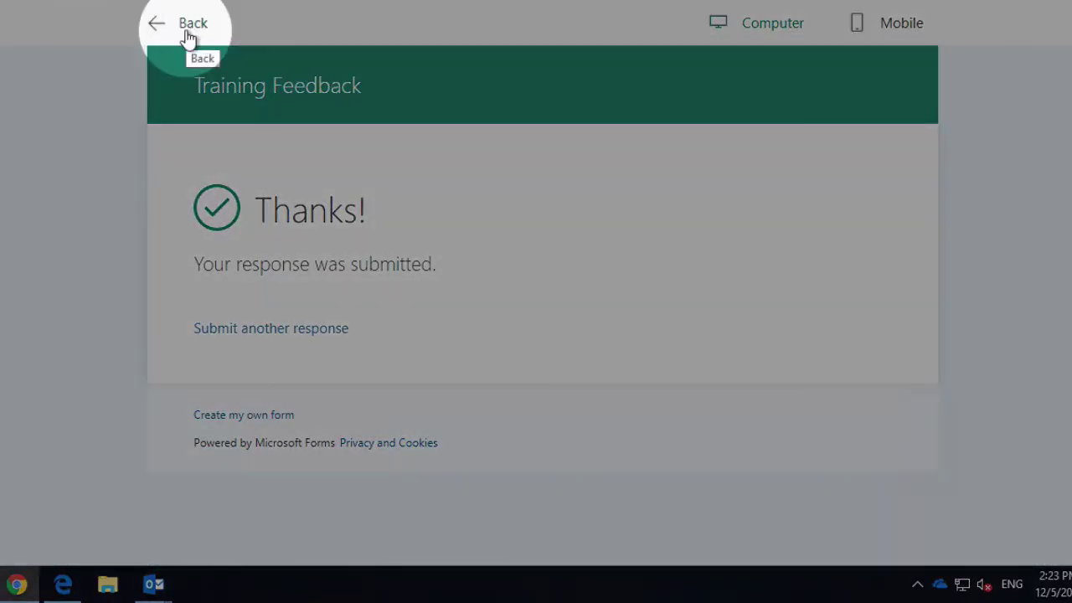
Step: Leave the preview and open the detailed results of the submitted response from the form's responses
{"action": "left_click", "coordinate": [189, 37]}
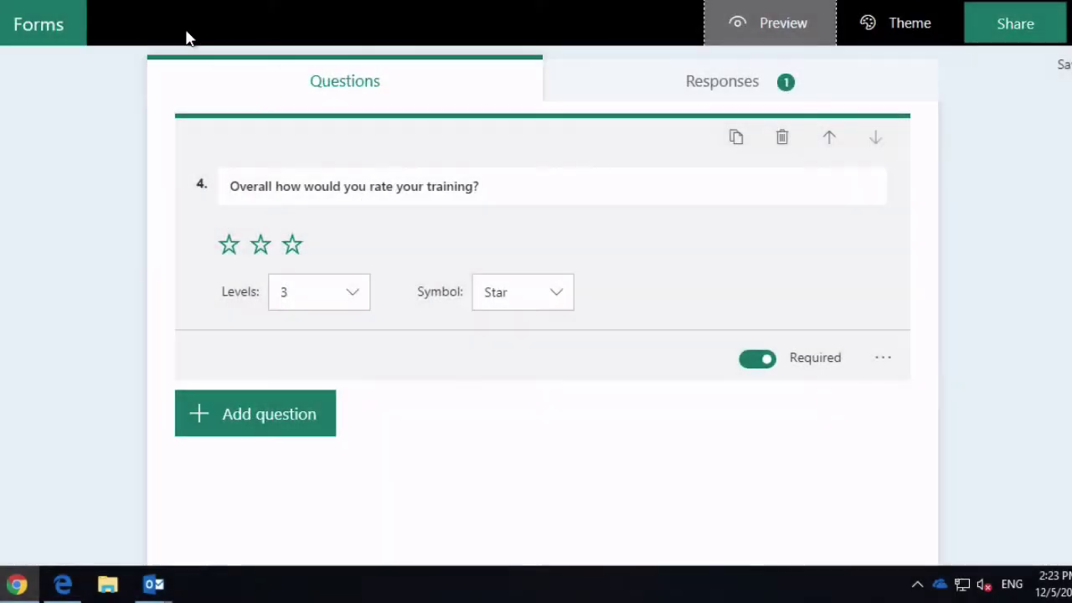
{"action": "scroll", "coordinate": [90, 266], "scroll_direction": "up", "scroll_amount": 8}
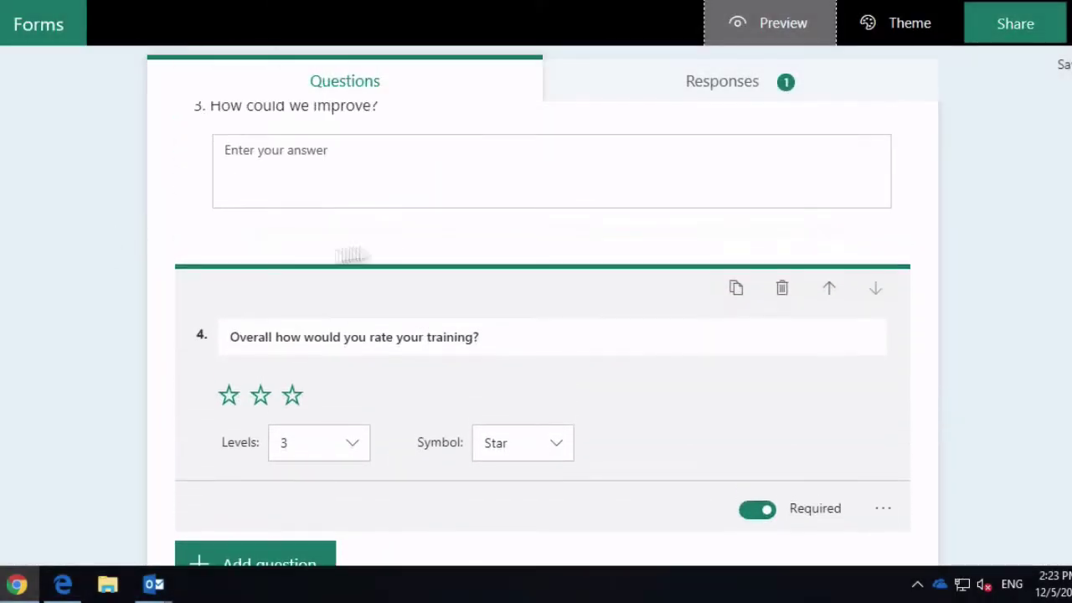
{"action": "scroll", "coordinate": [396, 248], "scroll_direction": "up", "scroll_amount": 2}
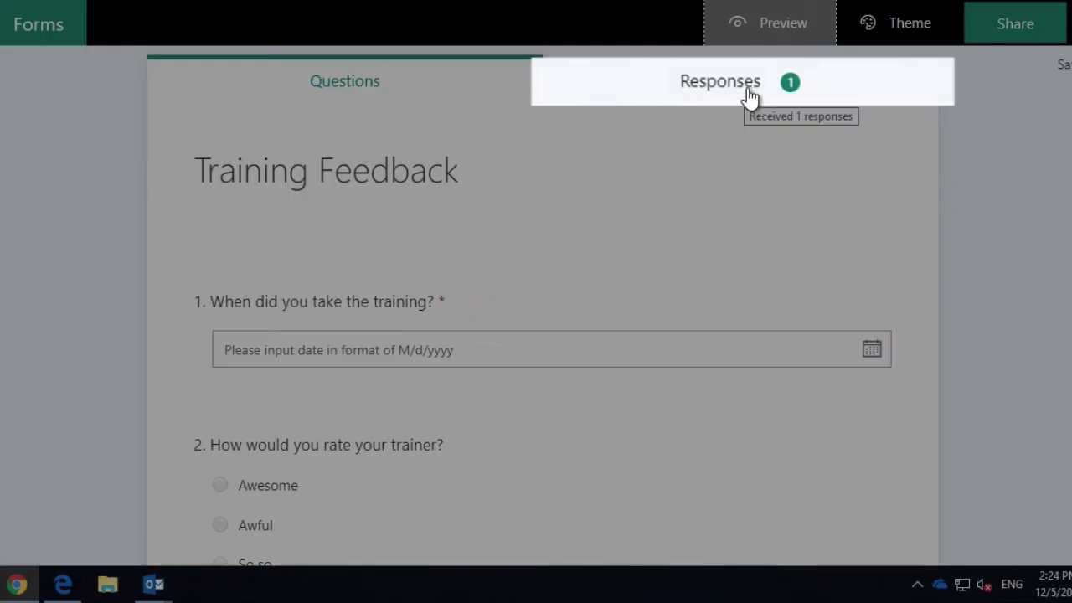
{"action": "left_click", "coordinate": [720, 94]}
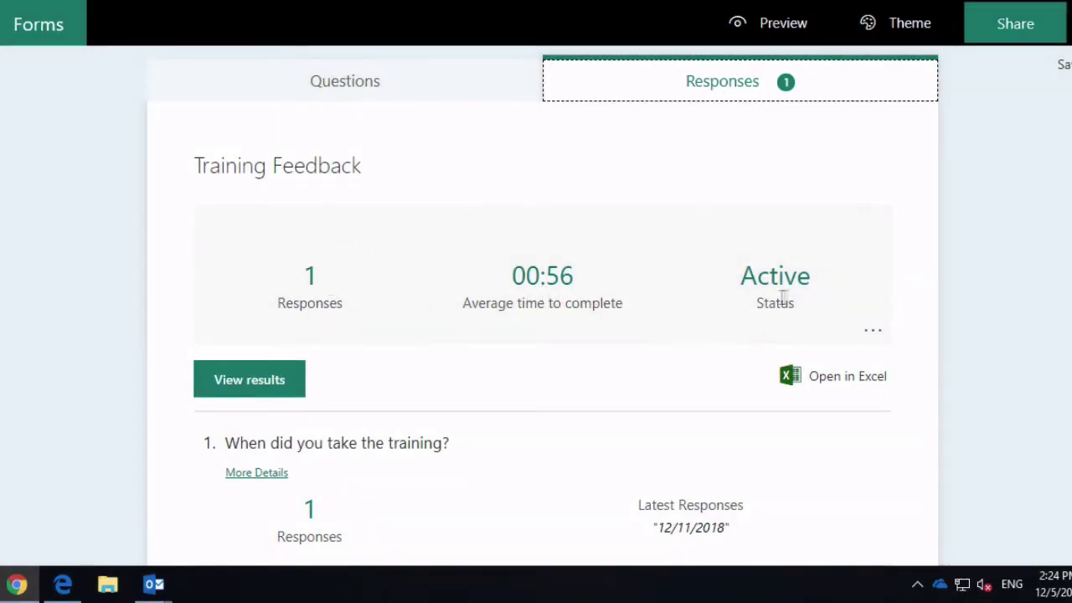
{"action": "scroll", "coordinate": [890, 293], "scroll_direction": "down", "scroll_amount": 1}
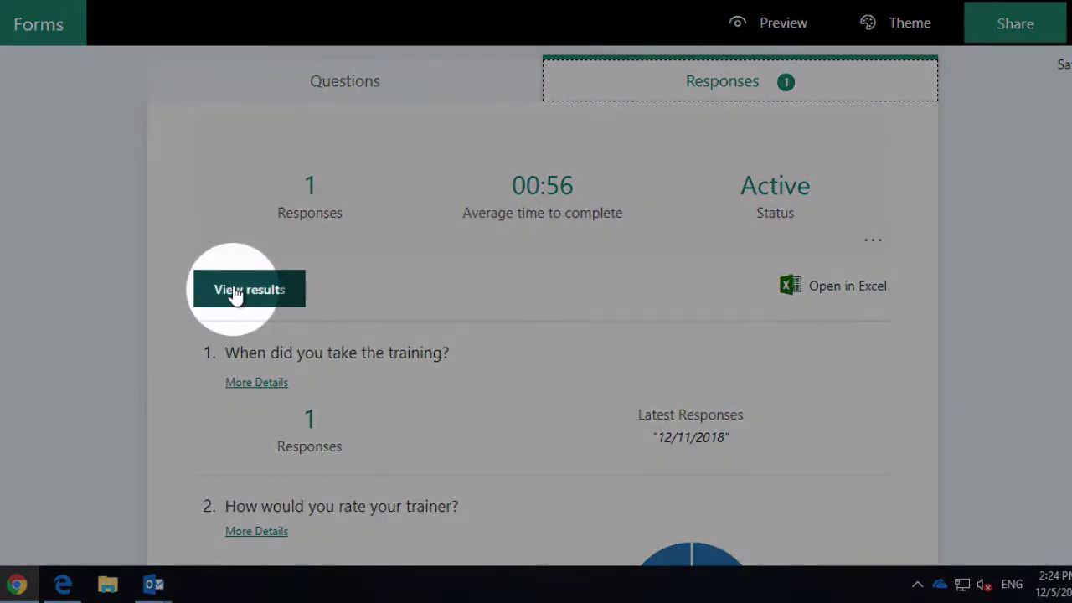
{"action": "left_click", "coordinate": [250, 290]}
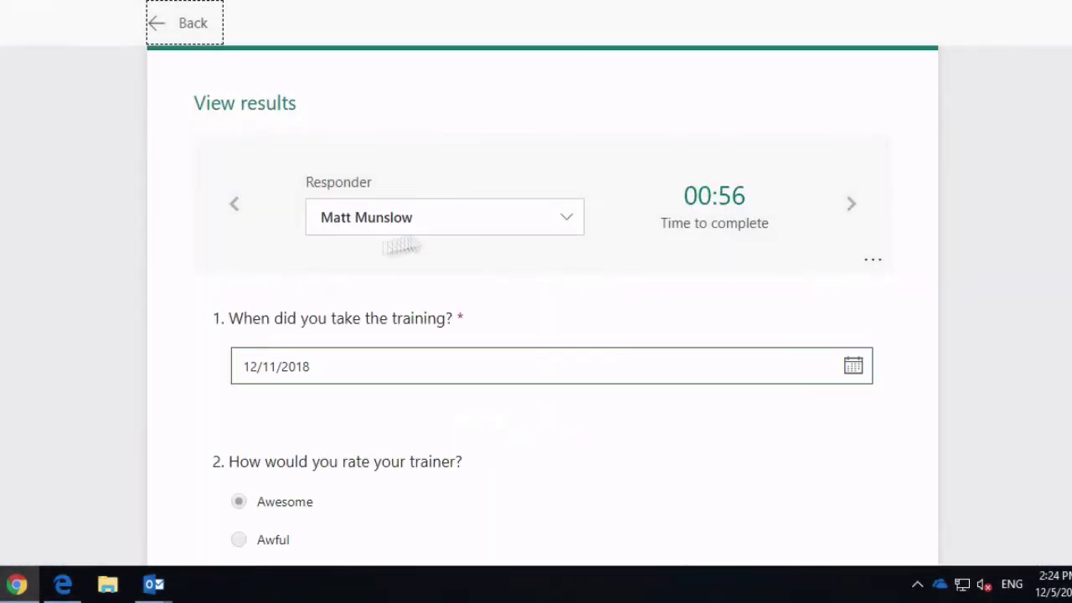
Step: Examine the individual response's answers, the responder list and the additional actions available for the response
{"action": "left_click", "coordinate": [565, 226]}
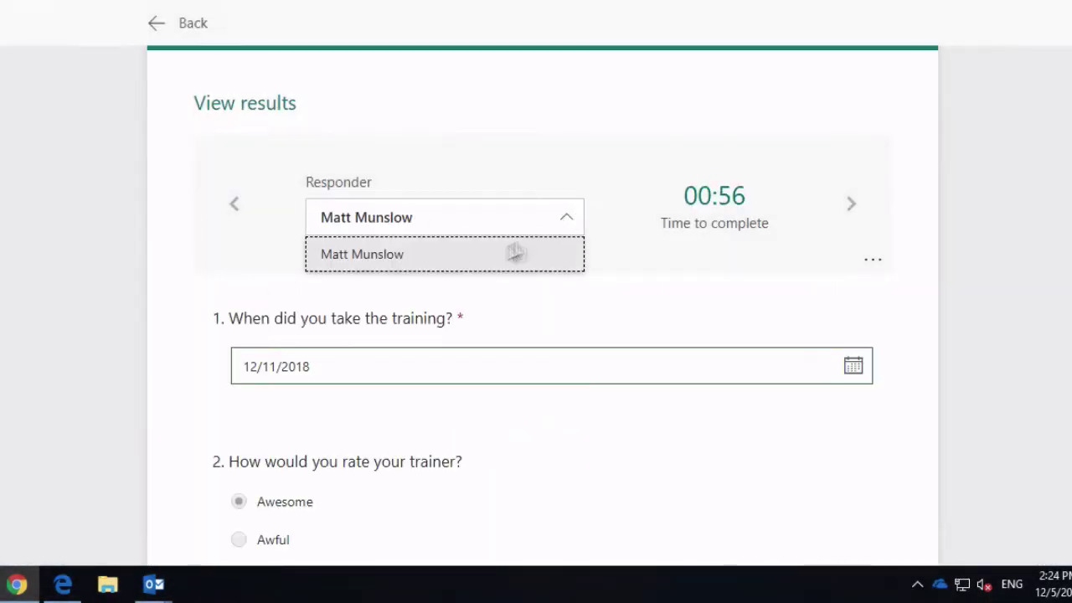
{"action": "left_click", "coordinate": [478, 255]}
{"action": "scroll", "coordinate": [622, 226], "scroll_direction": "down", "scroll_amount": 3}
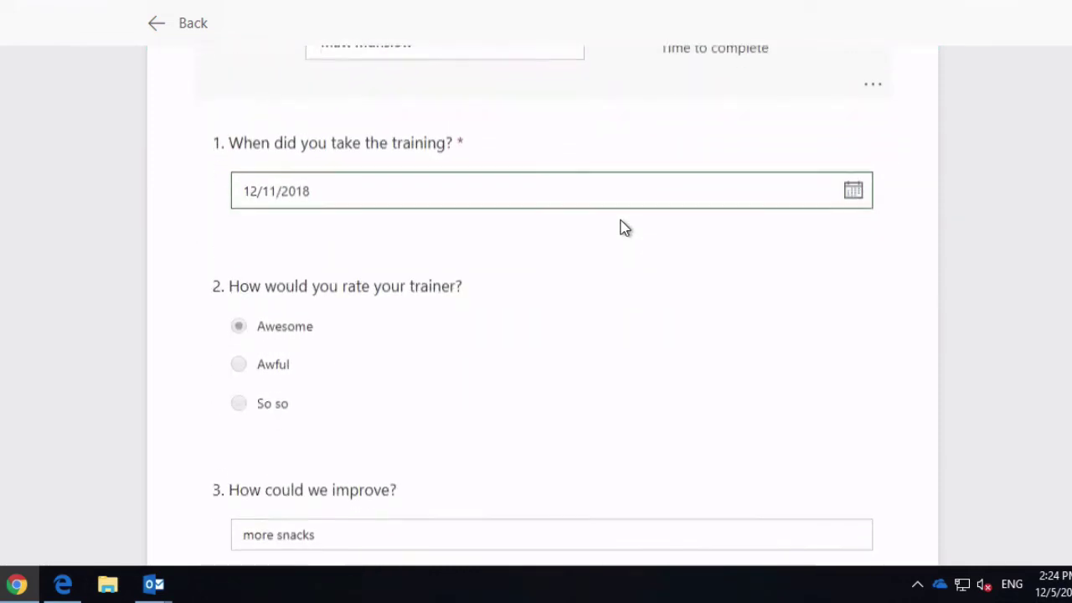
{"action": "scroll", "coordinate": [622, 226], "scroll_direction": "up", "scroll_amount": 3}
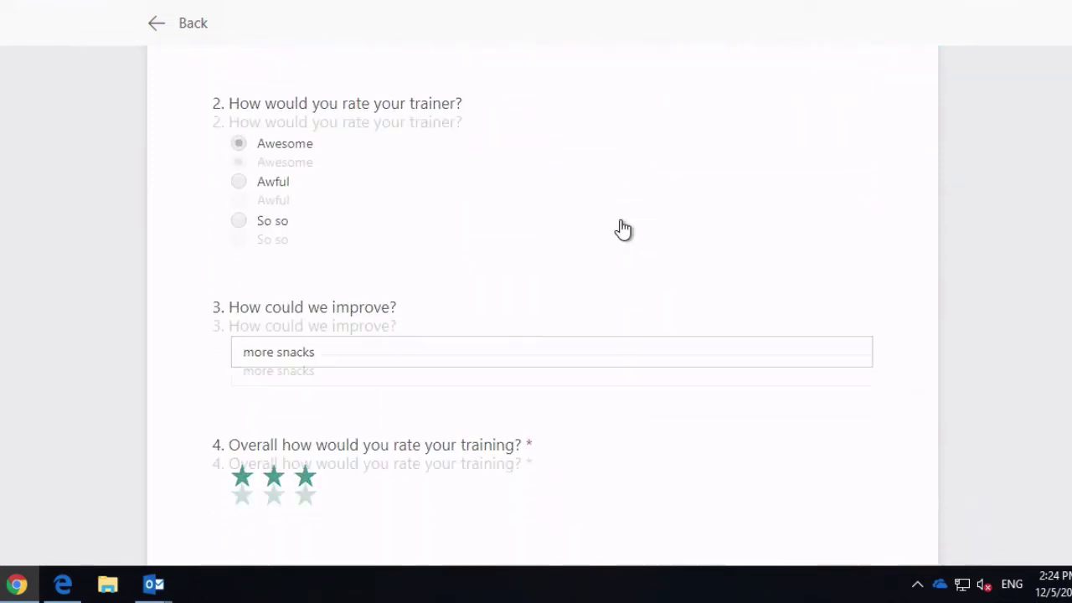
{"action": "scroll", "coordinate": [622, 227], "scroll_direction": "up", "scroll_amount": 2}
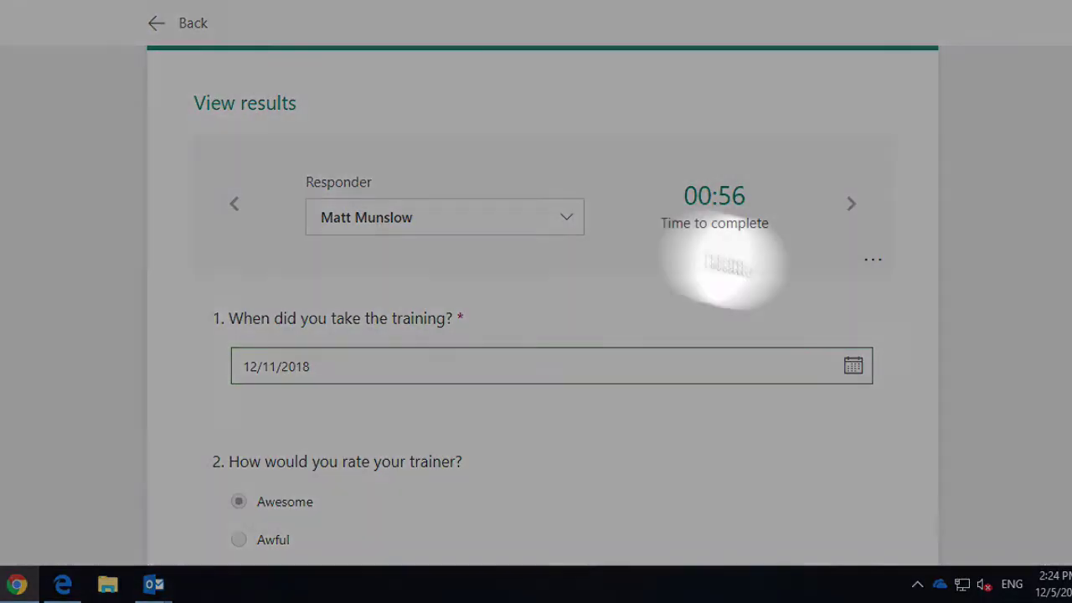
{"action": "left_click", "coordinate": [876, 265]}
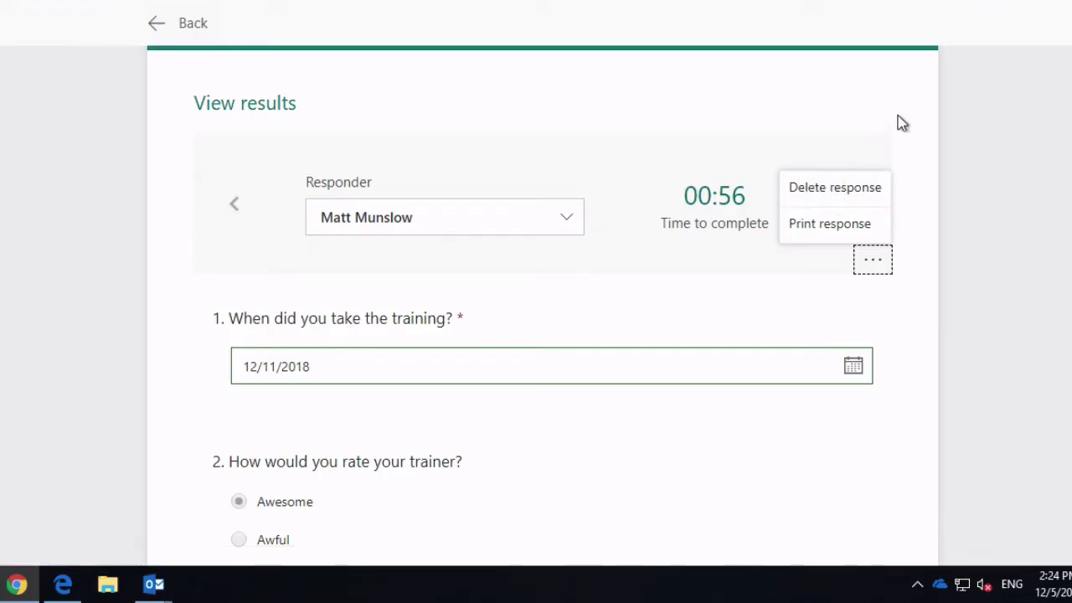
{"action": "left_click", "coordinate": [929, 116]}
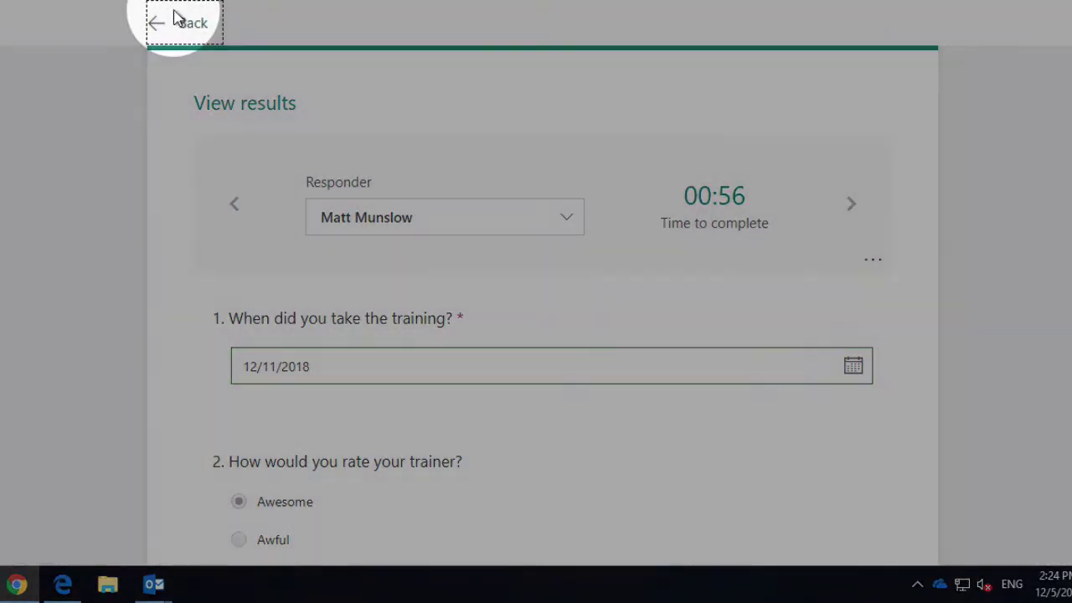
Step: Return to the response summary and examine the aggregated results of all four questions
{"action": "left_click", "coordinate": [176, 21]}
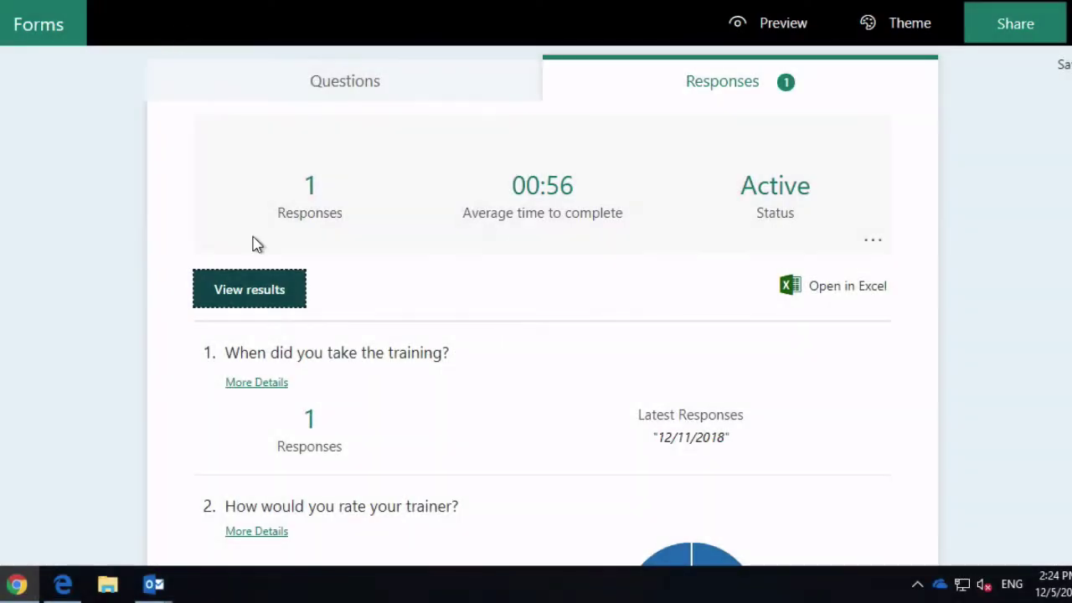
{"action": "scroll", "coordinate": [287, 303], "scroll_direction": "down", "scroll_amount": 2}
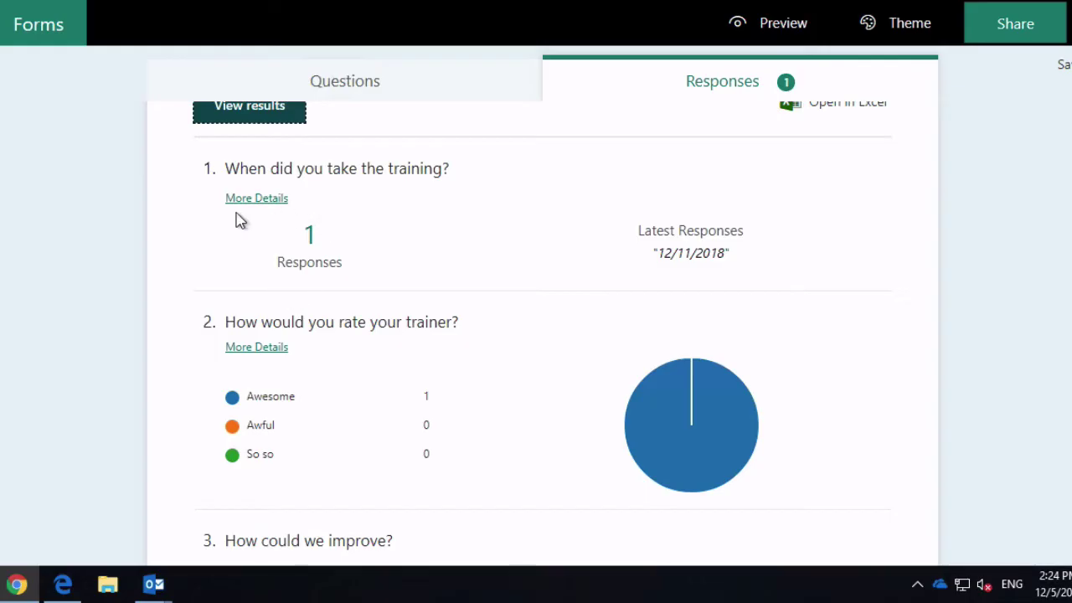
{"action": "scroll", "coordinate": [187, 311], "scroll_direction": "down", "scroll_amount": 2}
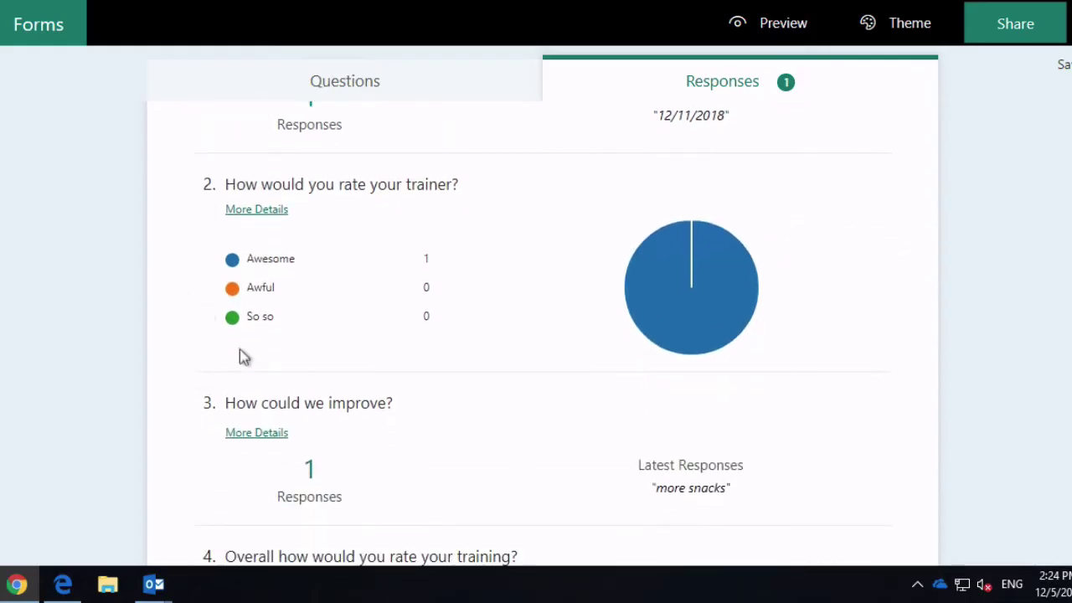
{"action": "scroll", "coordinate": [240, 356], "scroll_direction": "down", "scroll_amount": 1}
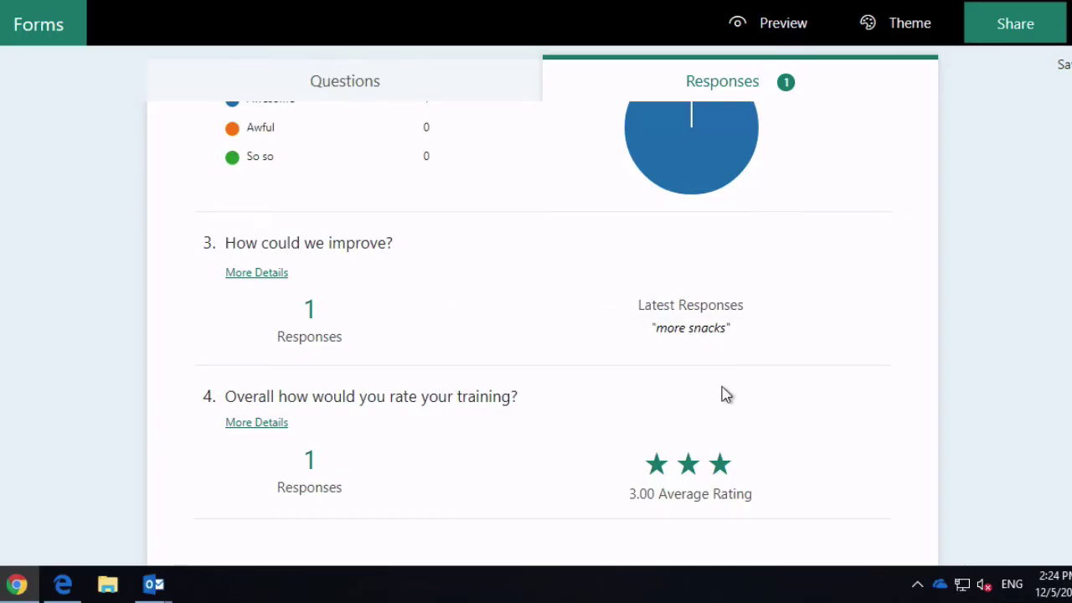
{"action": "scroll", "coordinate": [725, 395], "scroll_direction": "up", "scroll_amount": 8}
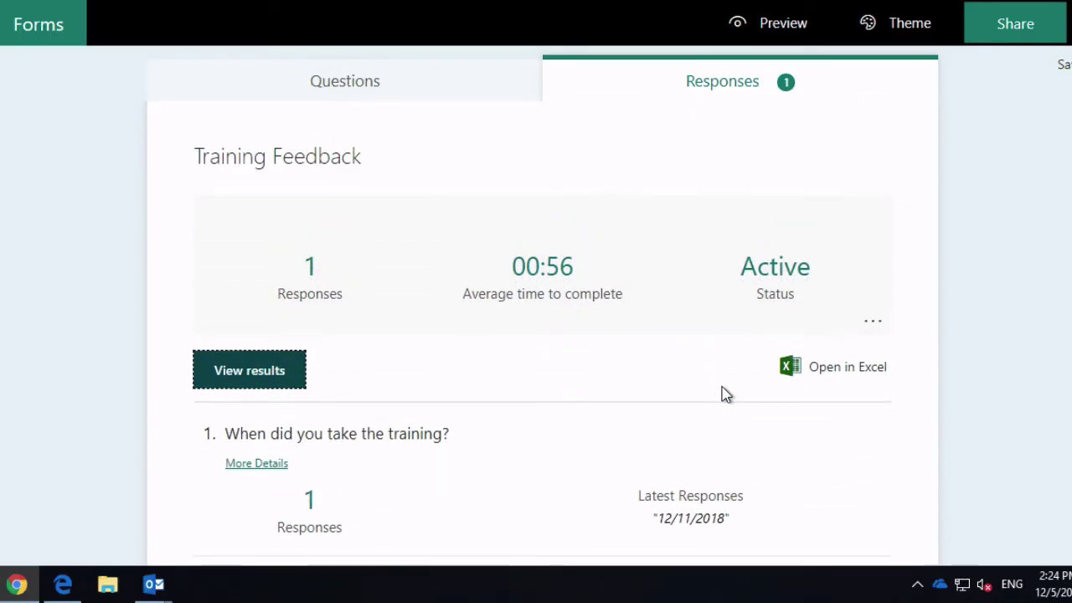
{"action": "scroll", "coordinate": [726, 394], "scroll_direction": "up", "scroll_amount": 1}
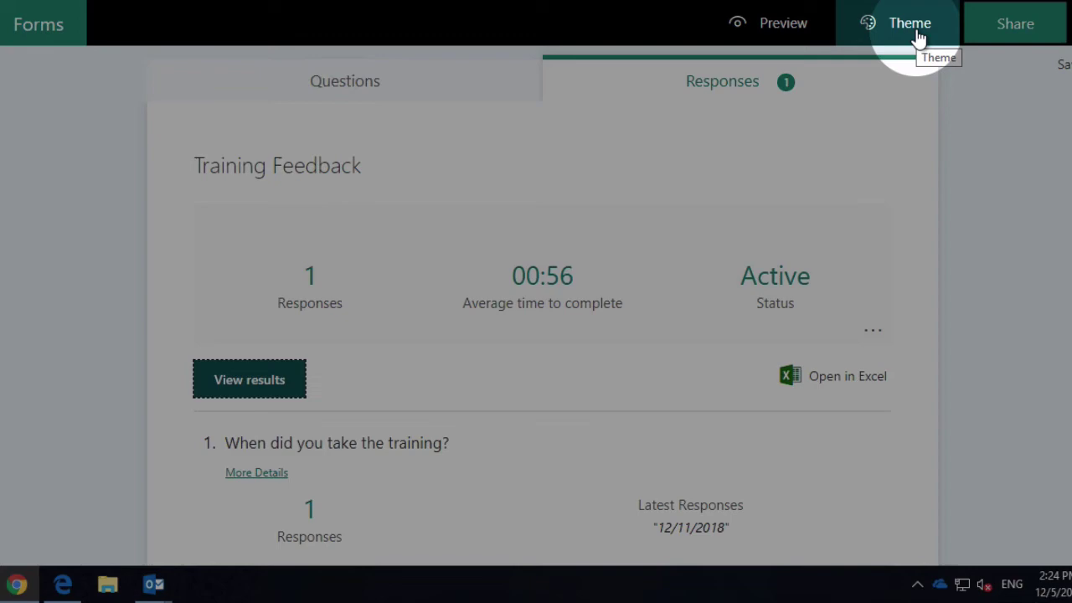
Step: Start a custom image theme for the form and search Bing images for "clouds"
{"action": "left_click", "coordinate": [917, 37]}
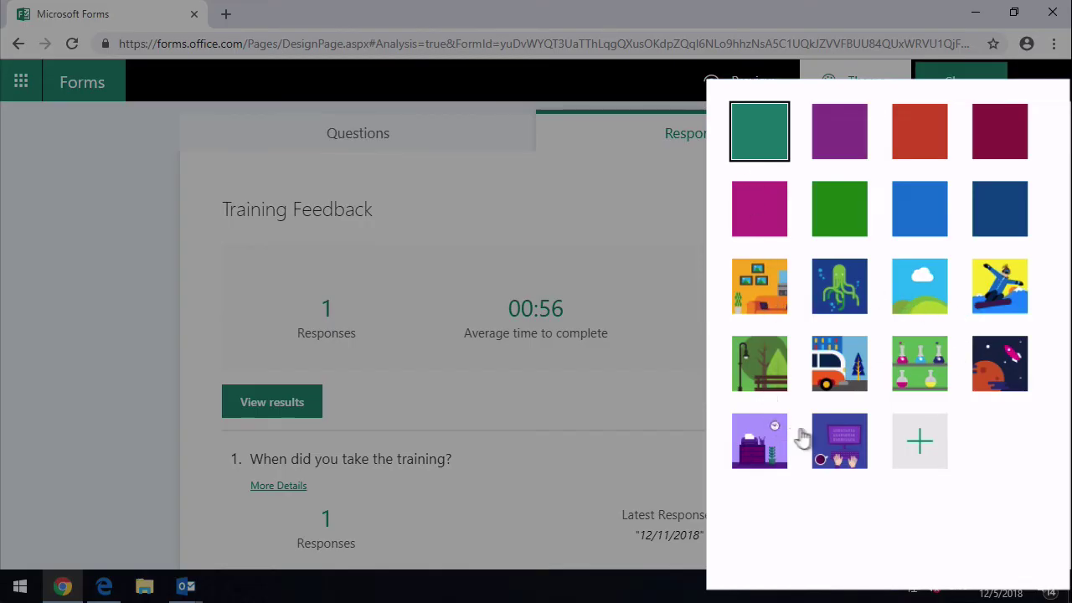
{"action": "left_click", "coordinate": [927, 465]}
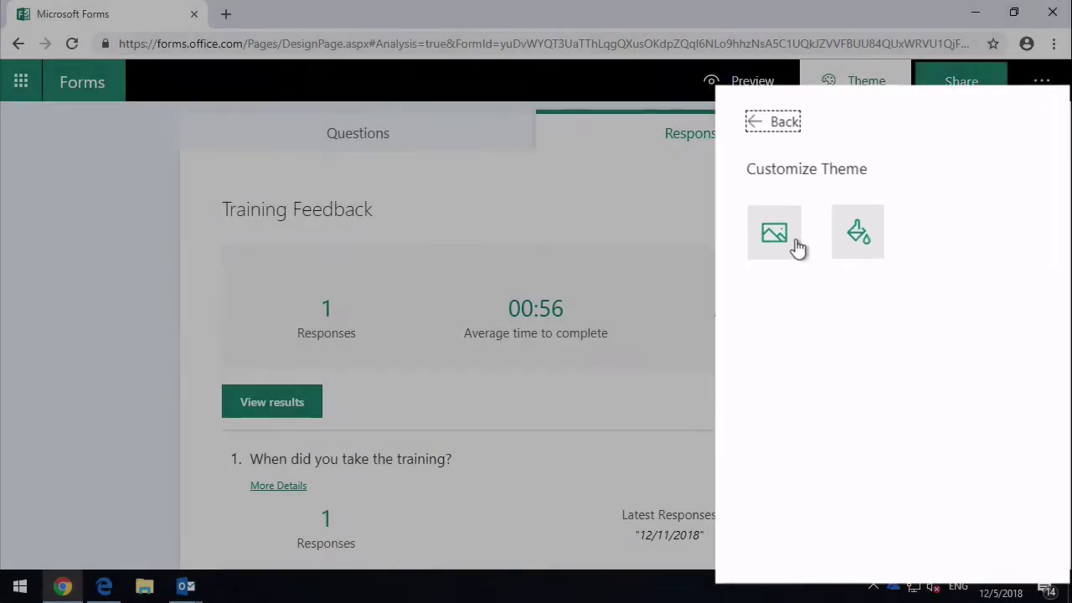
{"action": "left_click", "coordinate": [797, 247]}
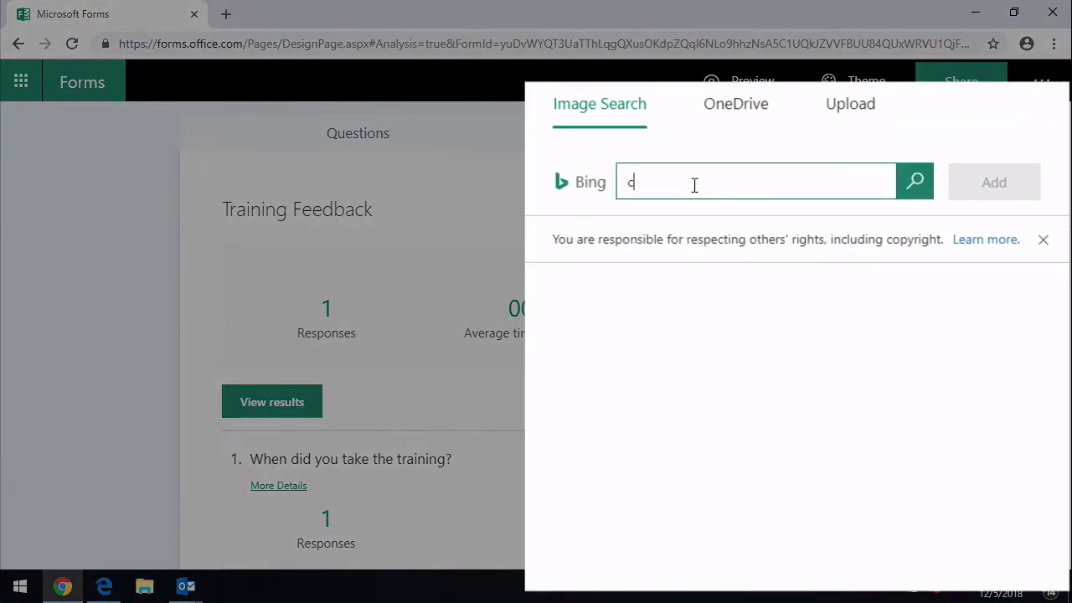
{"action": "type", "text": "clouds"}
{"action": "key", "text": "Return"}
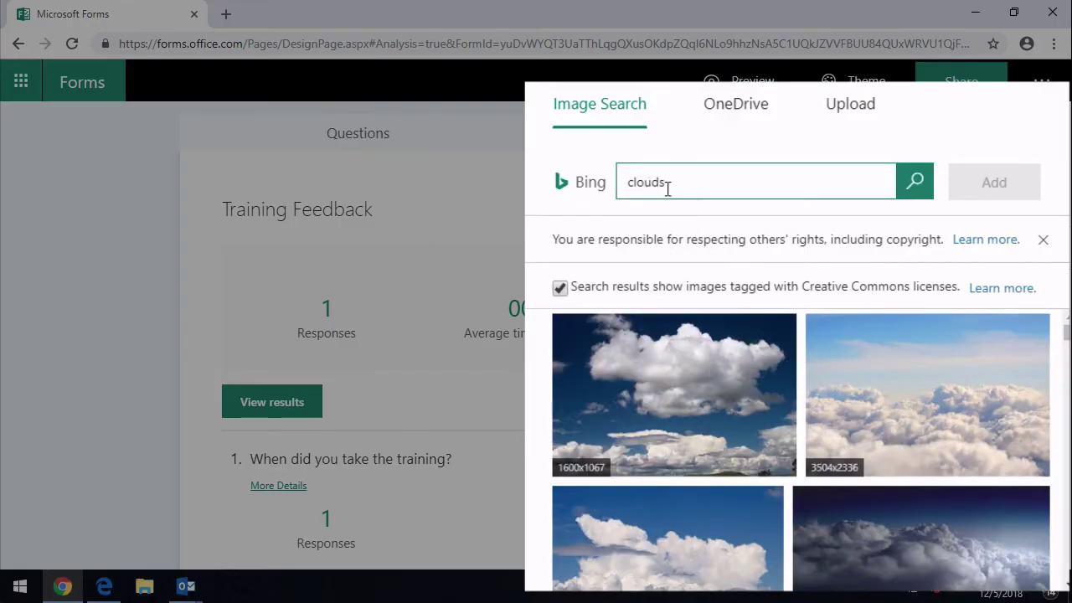
{"action": "scroll", "coordinate": [790, 444], "scroll_direction": "down", "scroll_amount": 5}
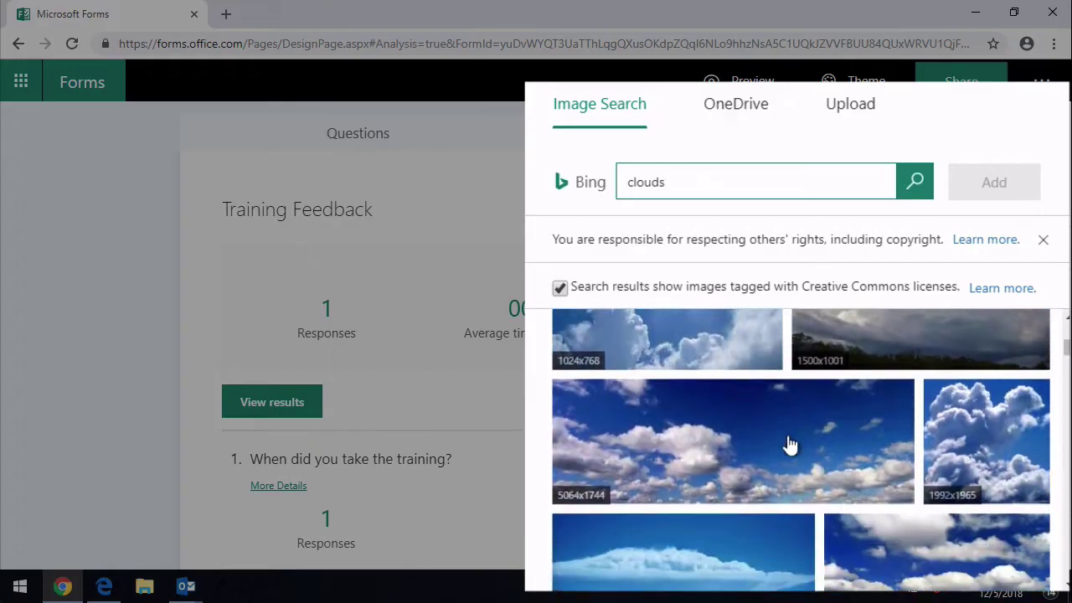
Step: Look at the OneDrive and upload sources for the theme image, leaving the file selection without choosing a picture
{"action": "left_click", "coordinate": [751, 105]}
{"action": "left_click", "coordinate": [862, 115]}
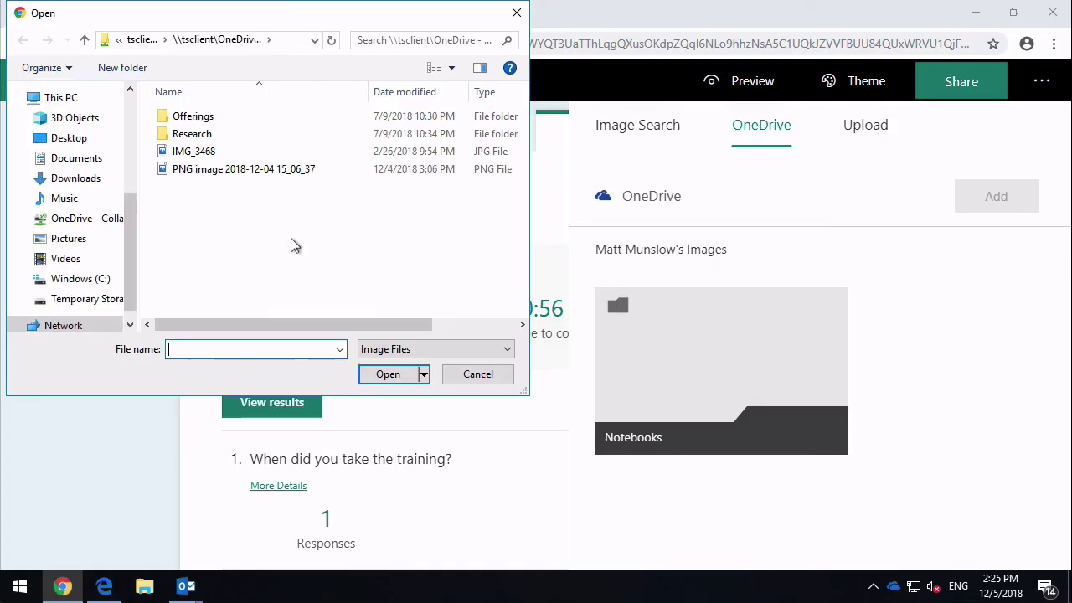
{"action": "left_click", "coordinate": [486, 375]}
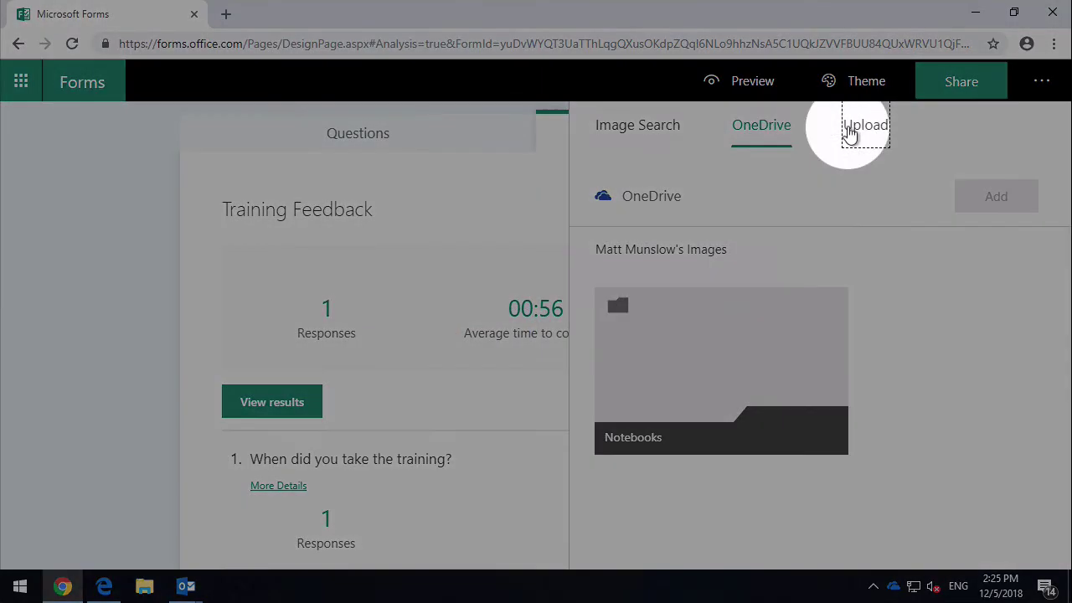
Step: Go back to the preset themes and apply the solid magenta theme to the form
{"action": "left_click", "coordinate": [863, 84]}
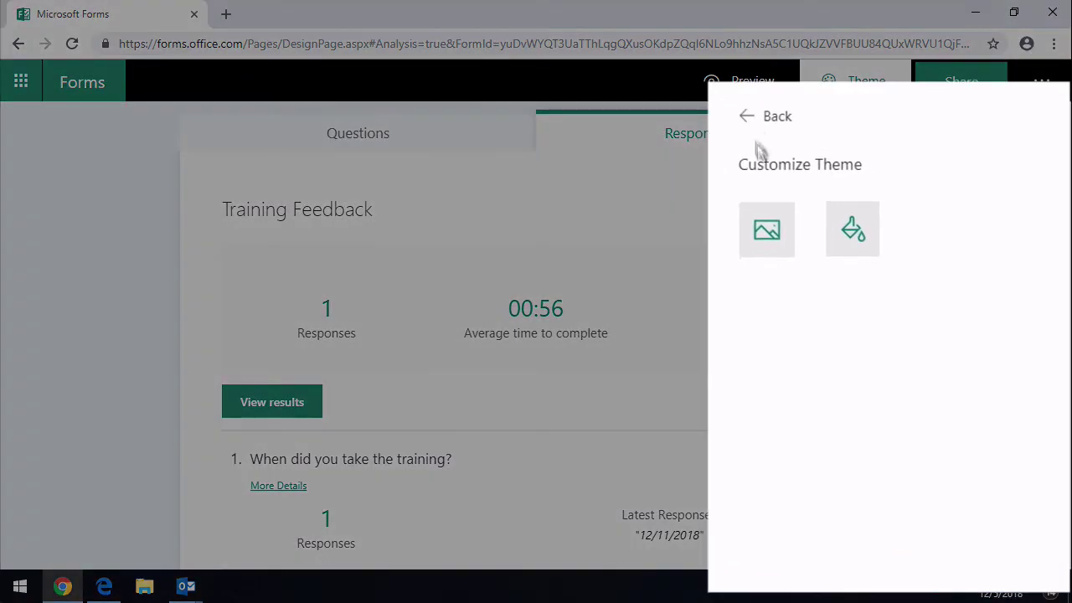
{"action": "left_click", "coordinate": [747, 117]}
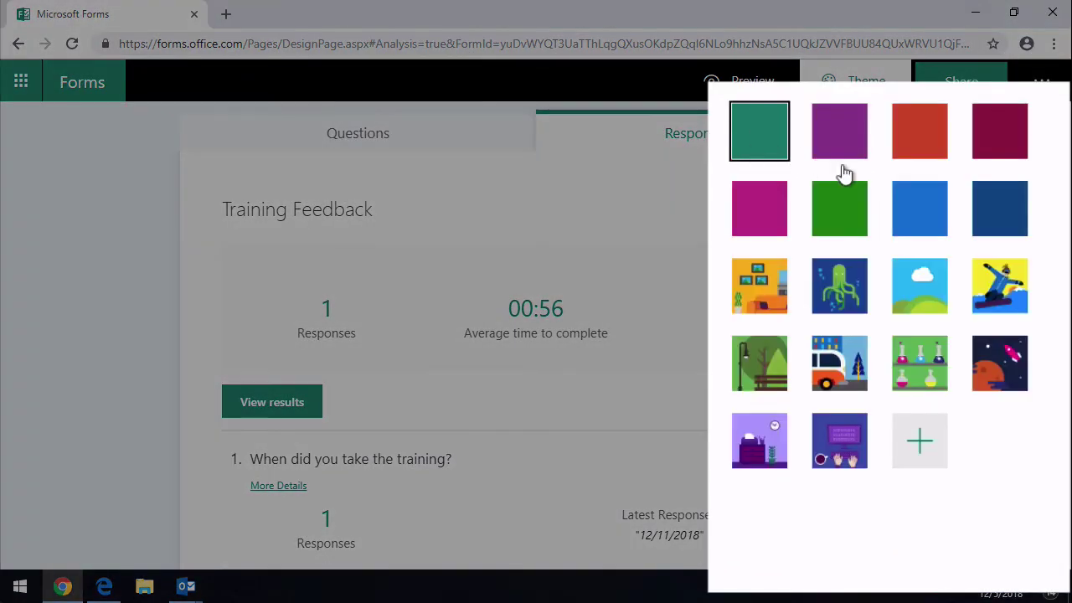
{"action": "left_click", "coordinate": [760, 213]}
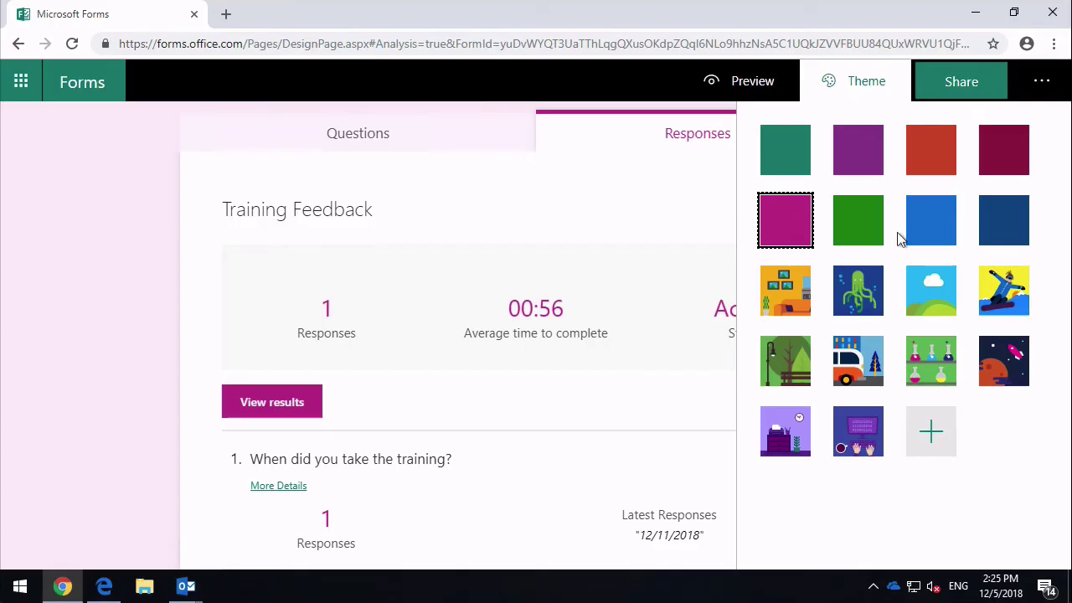
{"action": "left_click", "coordinate": [856, 90]}
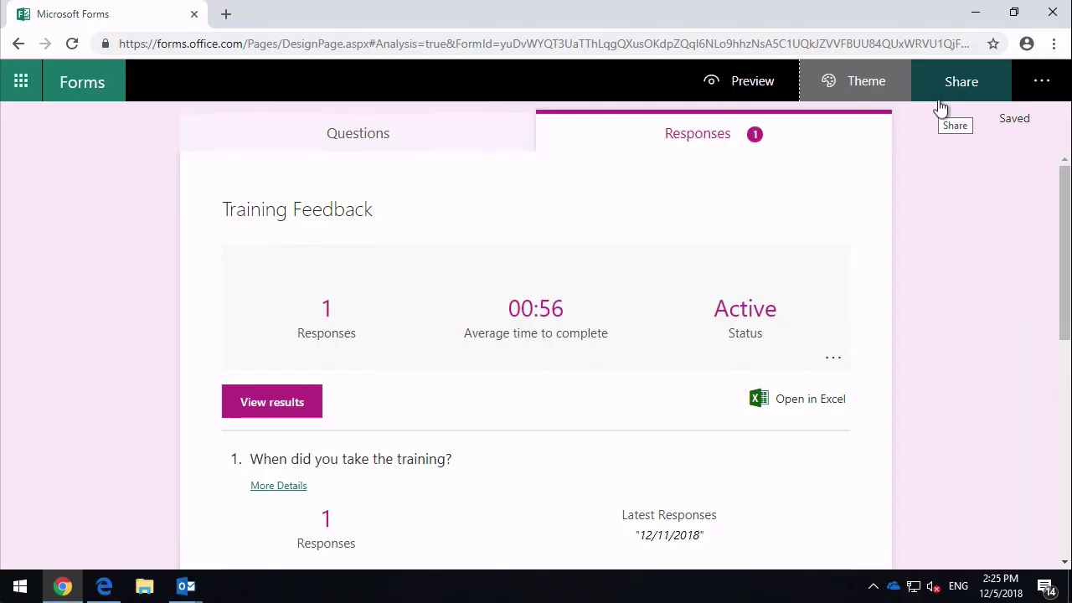
Step: Review who can respond to the form and copy its response link for people in the organization only
{"action": "left_click", "coordinate": [946, 96]}
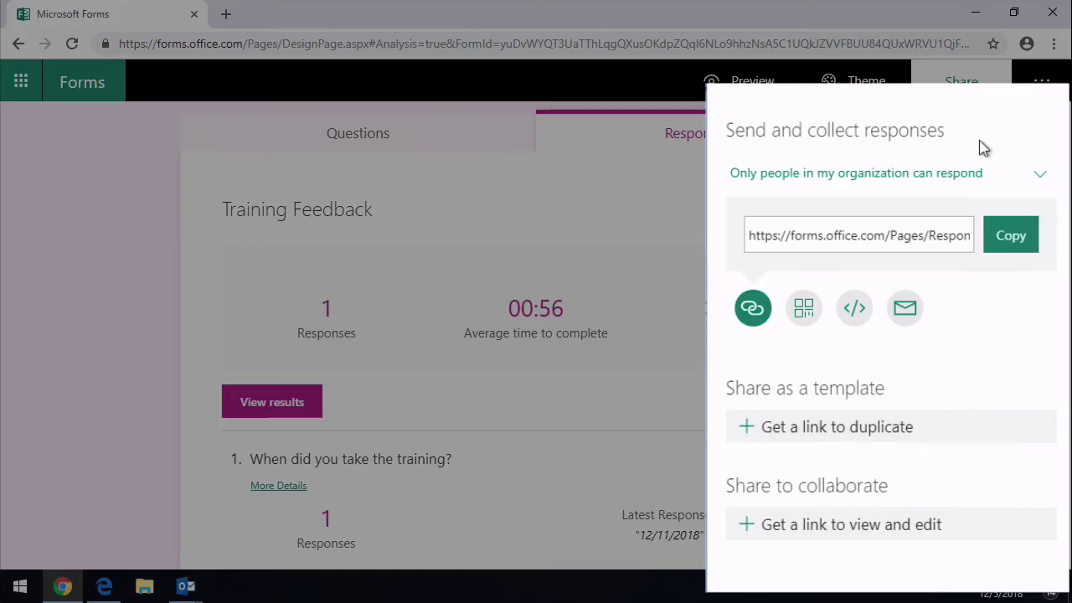
{"action": "left_click", "coordinate": [1041, 176]}
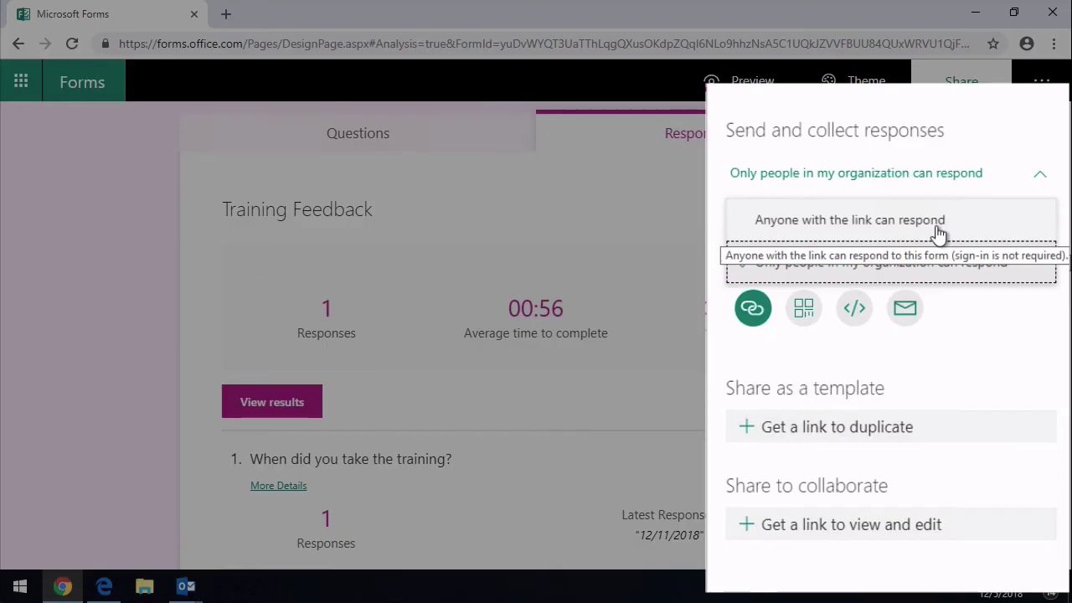
{"action": "left_click", "coordinate": [1029, 136]}
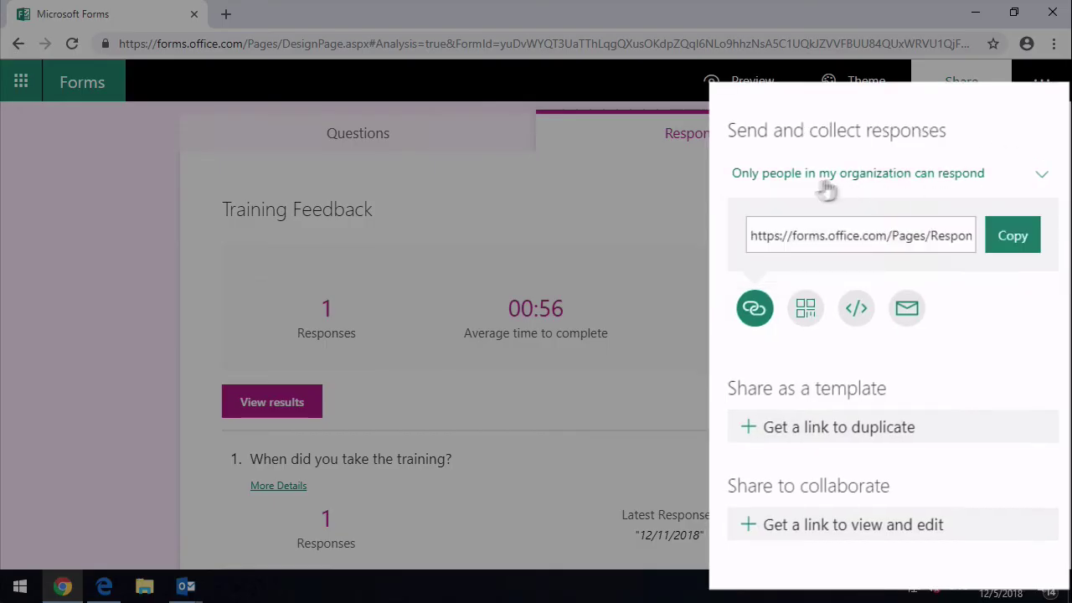
{"action": "left_click", "coordinate": [1012, 243]}
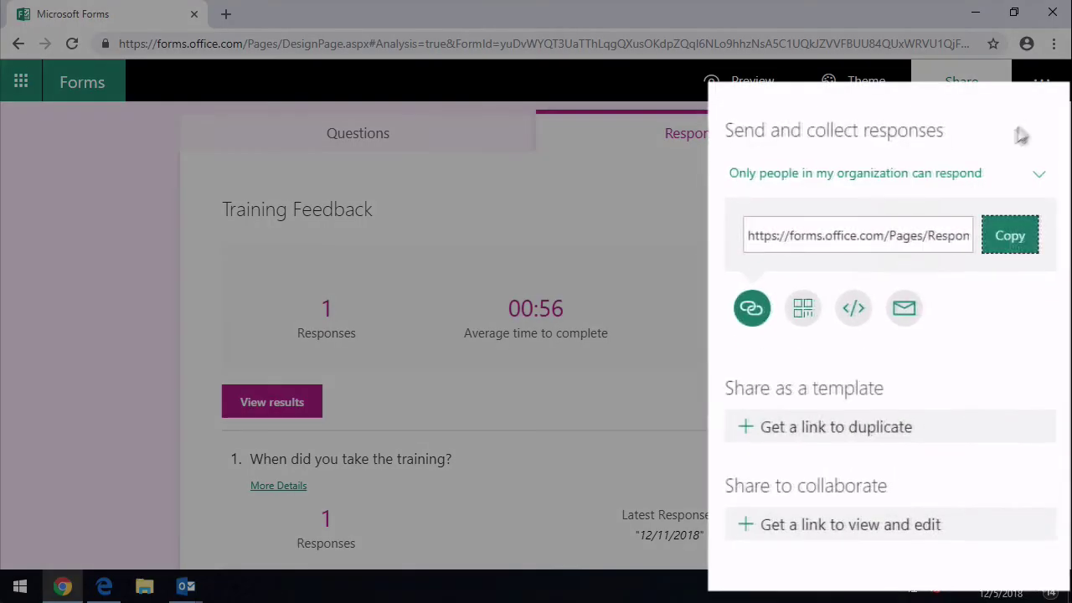
{"action": "left_click", "coordinate": [1012, 238]}
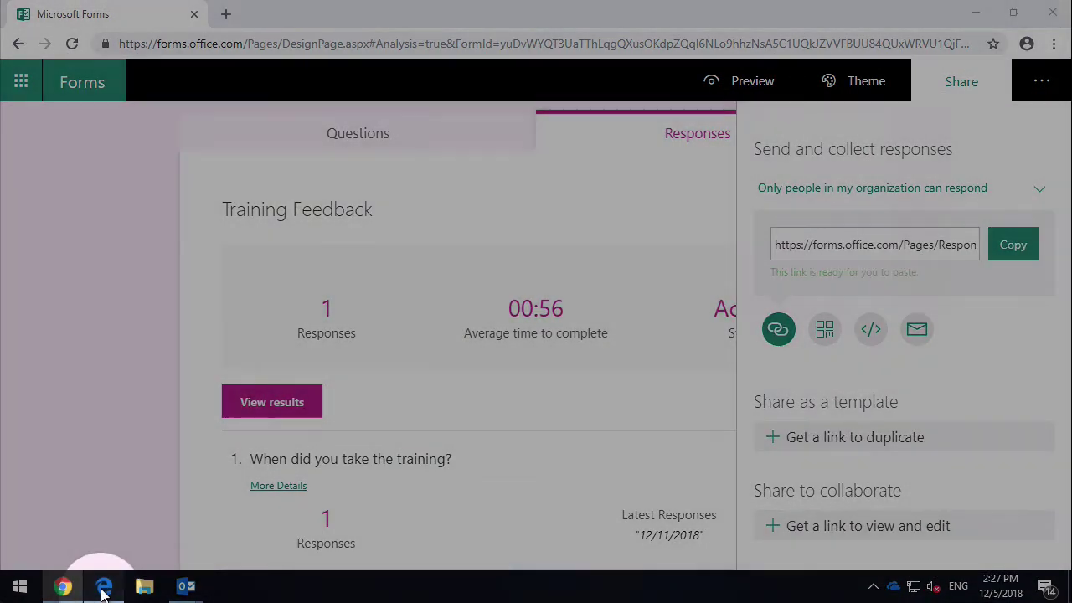
Step: Switch to Microsoft Edge, check which account is signed in, and open the copied form link there
{"action": "left_click", "coordinate": [104, 588]}
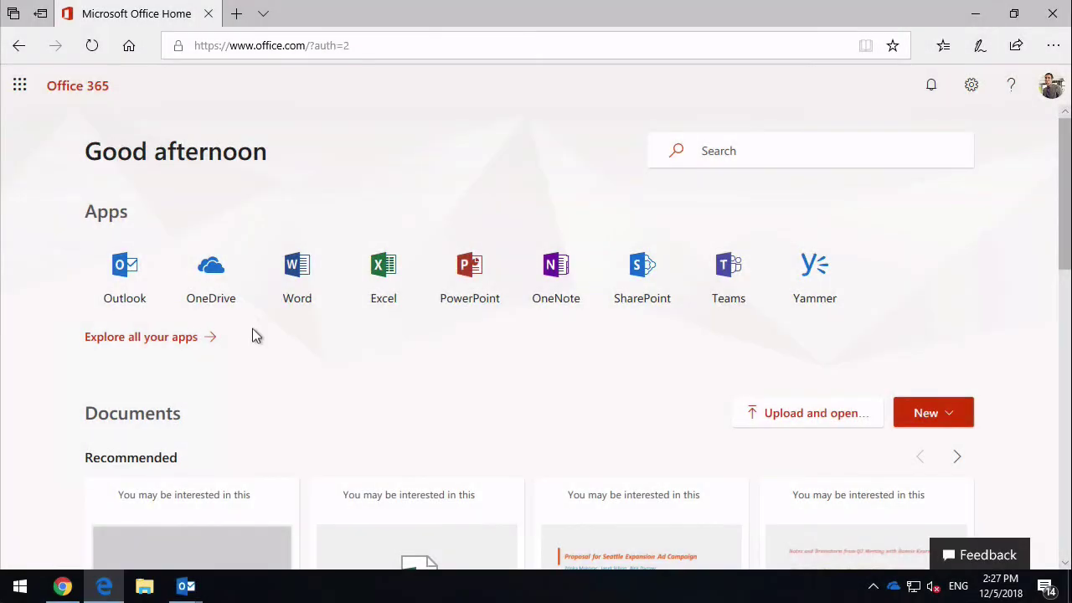
{"action": "left_click", "coordinate": [1051, 89]}
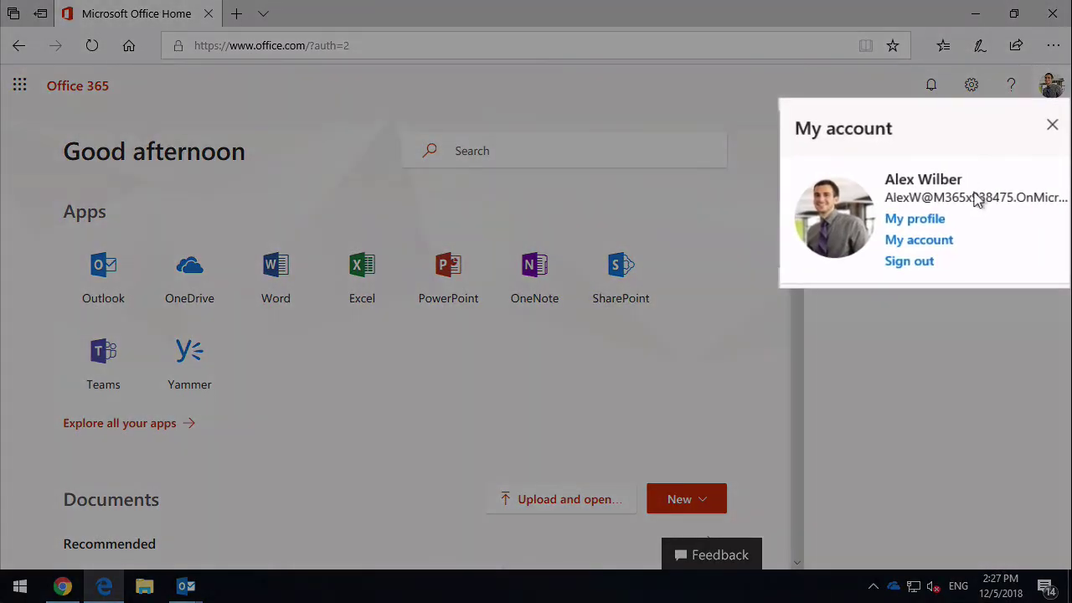
{"action": "left_click", "coordinate": [515, 75]}
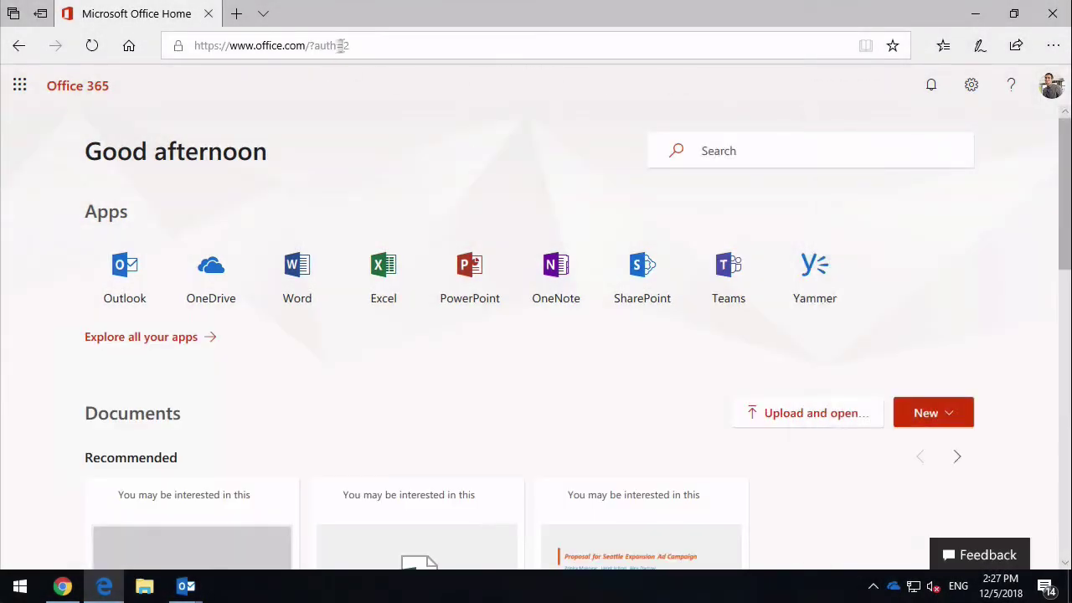
{"action": "left_click", "coordinate": [366, 45]}
{"action": "key", "text": "ctrl+v"}
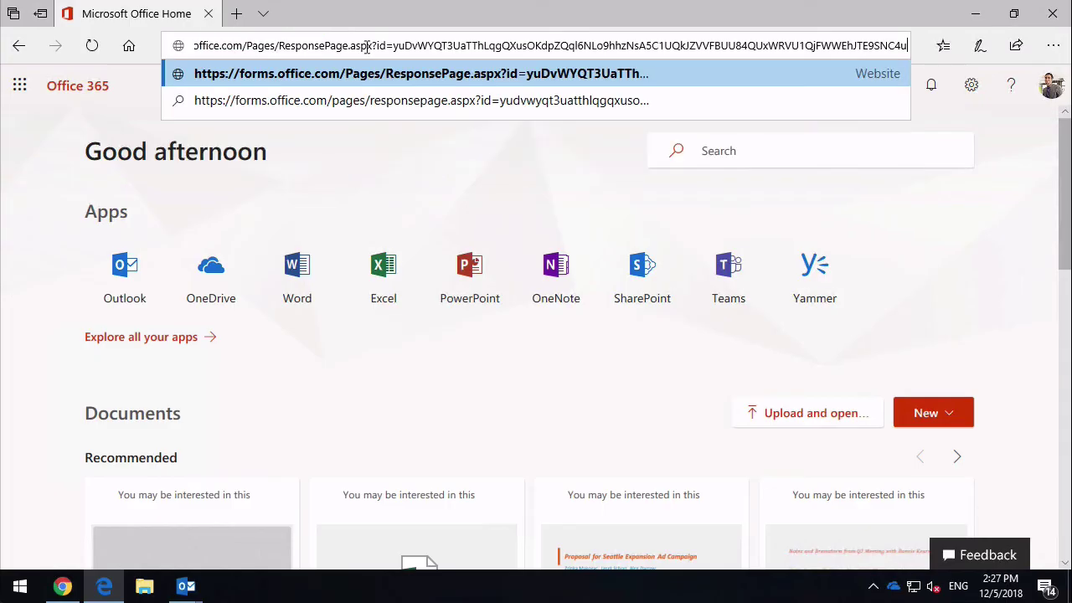
{"action": "key", "text": "Return"}
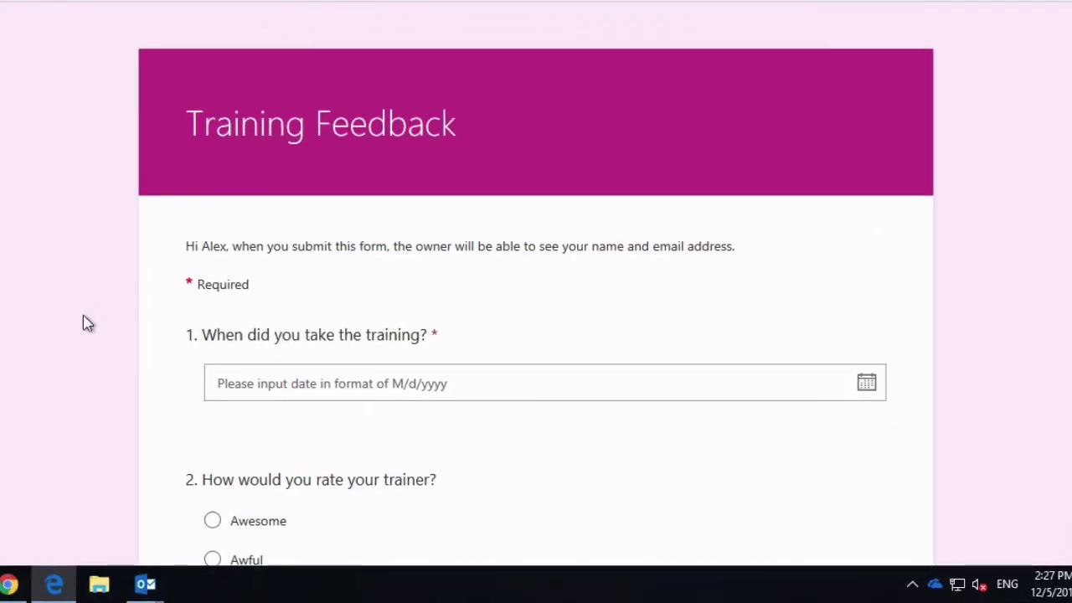
Step: Answer the training date question with 12/11/2018 in the shared form
{"action": "left_click", "coordinate": [233, 383]}
{"action": "scroll", "coordinate": [285, 425], "scroll_direction": "down", "scroll_amount": 2}
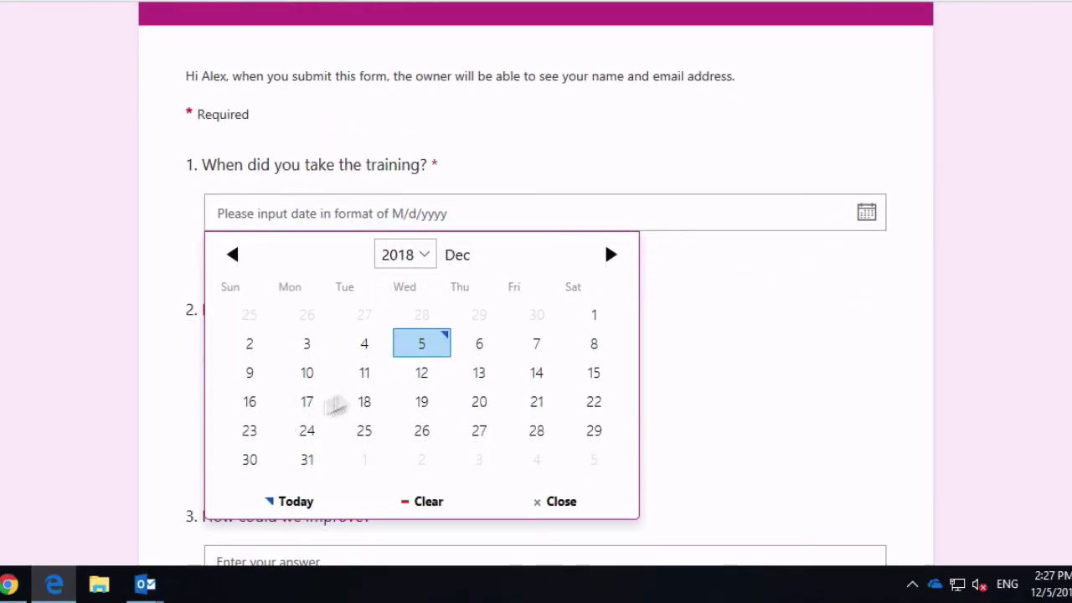
{"action": "left_click", "coordinate": [364, 372]}
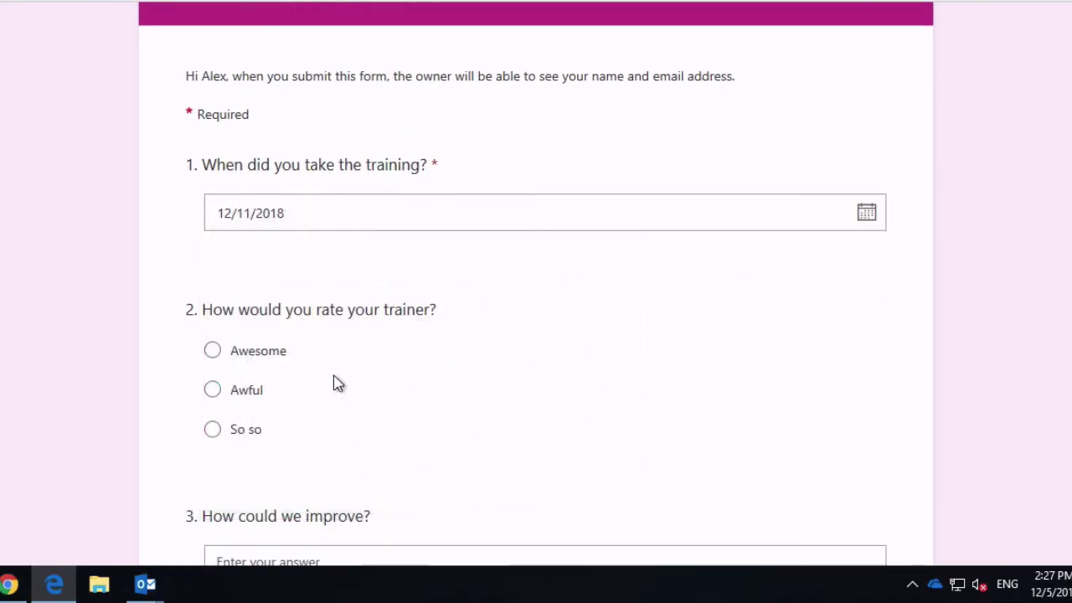
Step: Rate the trainer as Awesome and the overall training with 2 stars, leave the improvement question blank, and submit the response
{"action": "left_click", "coordinate": [255, 357]}
{"action": "scroll", "coordinate": [268, 377], "scroll_direction": "down", "scroll_amount": 2}
{"action": "left_click", "coordinate": [287, 385]}
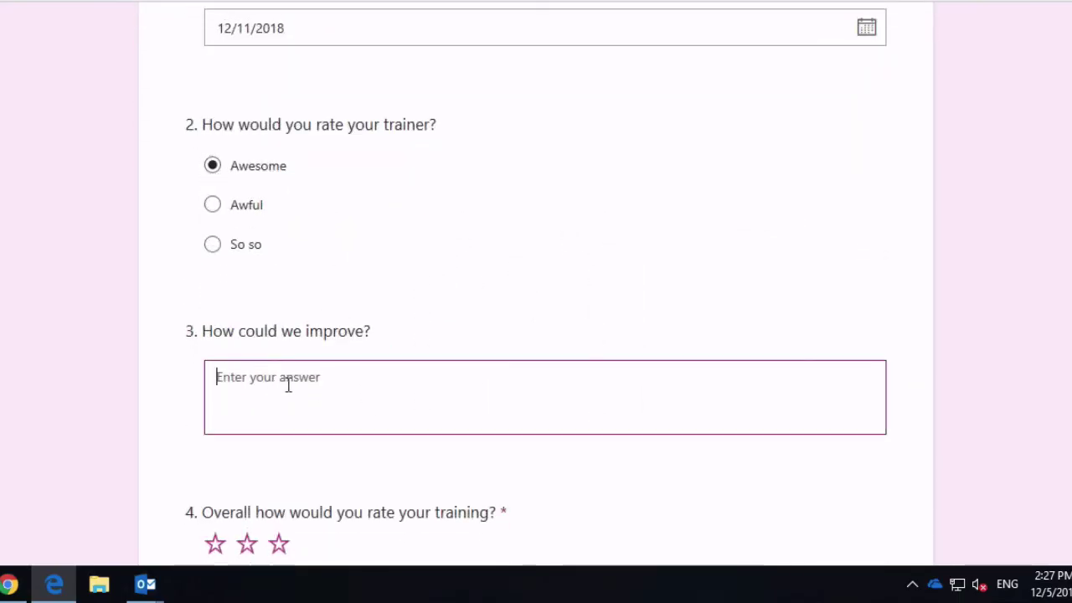
{"action": "scroll", "coordinate": [287, 384], "scroll_direction": "down", "scroll_amount": 1}
{"action": "left_click", "coordinate": [247, 449]}
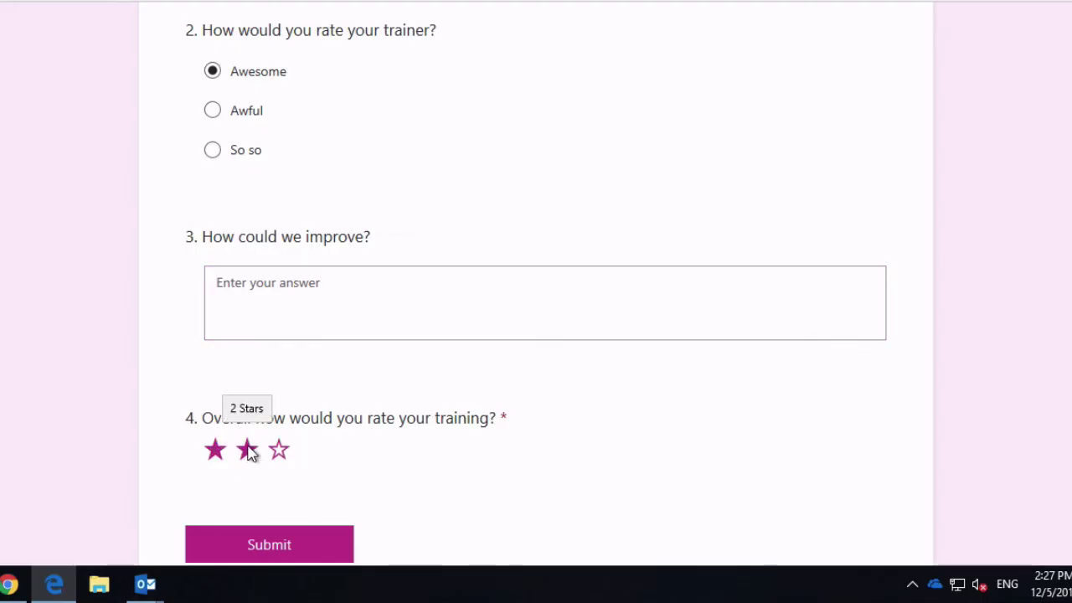
{"action": "left_click", "coordinate": [294, 553]}
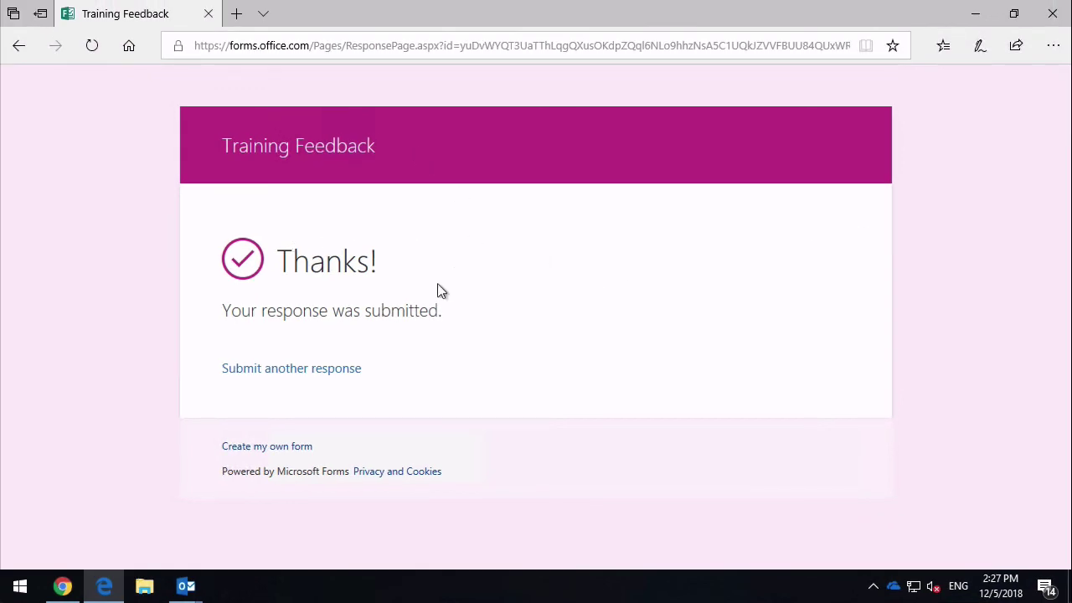
Step: Switch back to Google Chrome, dismiss the sharing options, and check the Training Feedback response summary
{"action": "left_click", "coordinate": [62, 586]}
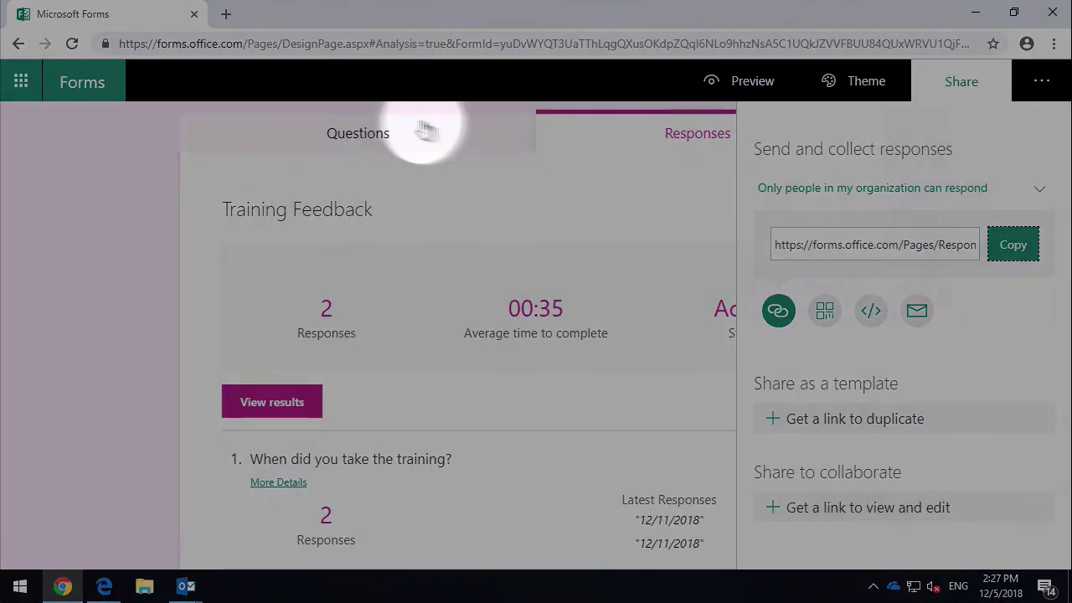
{"action": "left_click", "coordinate": [607, 136]}
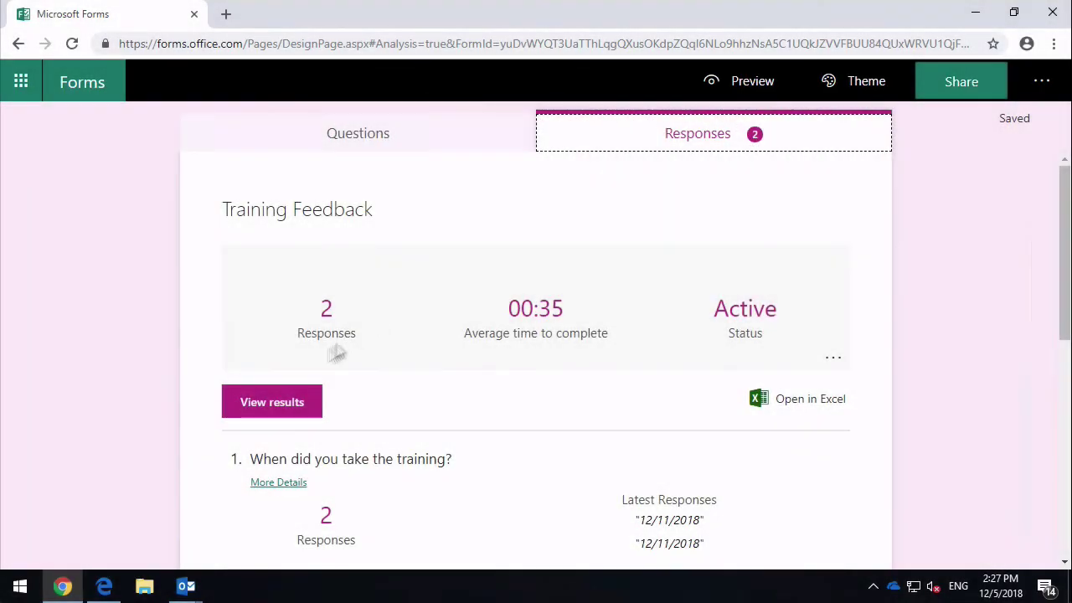
{"action": "scroll", "coordinate": [289, 349], "scroll_direction": "down", "scroll_amount": 1}
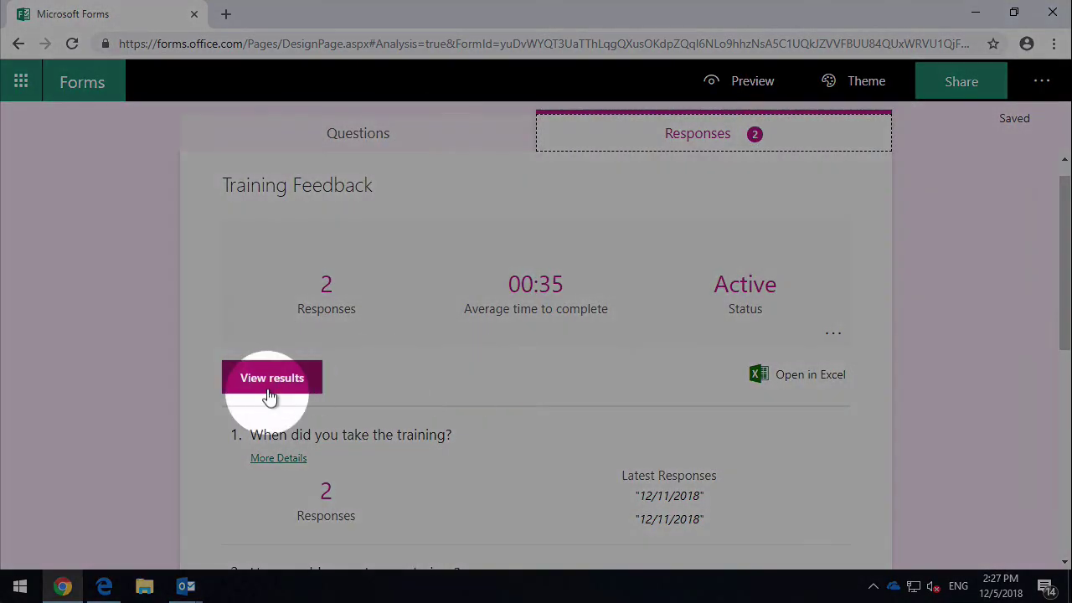
Step: View the individual results, choose the second responder, and review that person's answers to all four questions
{"action": "left_click", "coordinate": [271, 379]}
{"action": "left_click", "coordinate": [553, 253]}
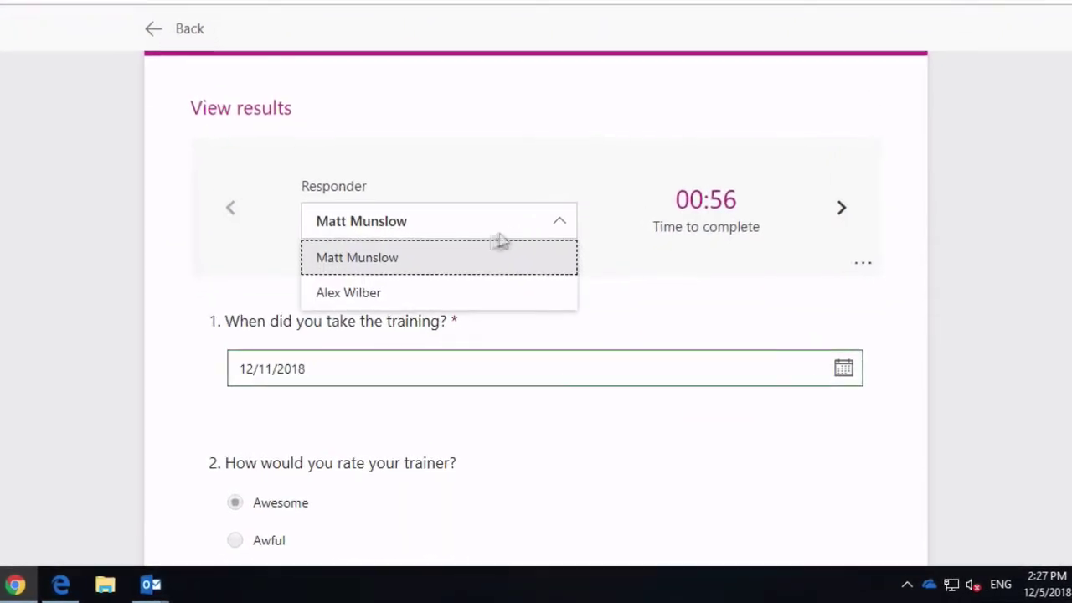
{"action": "left_click", "coordinate": [375, 297]}
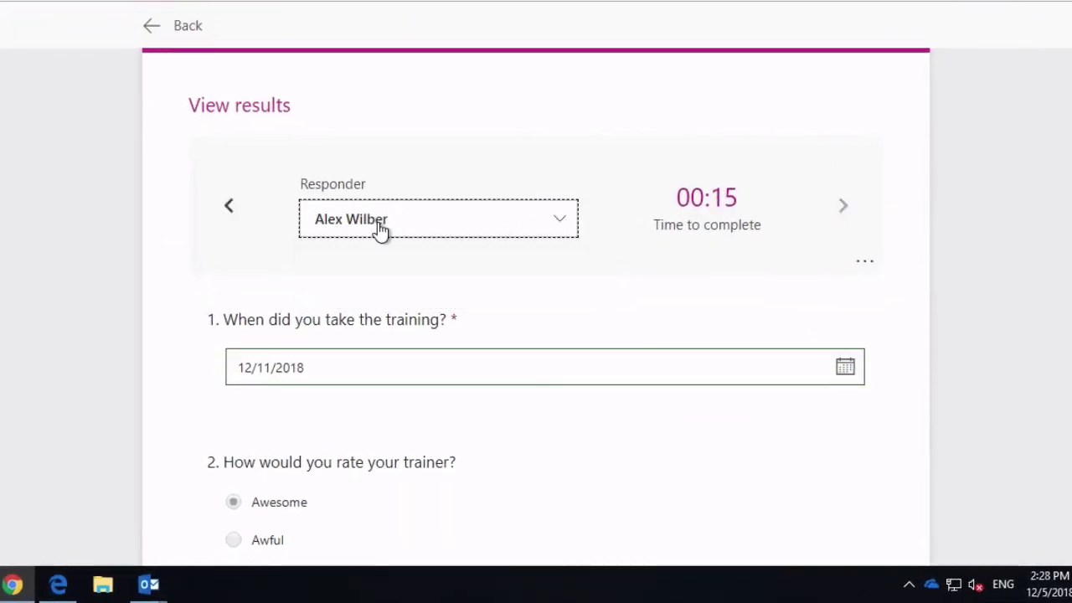
{"action": "scroll", "coordinate": [134, 350], "scroll_direction": "down", "scroll_amount": 4}
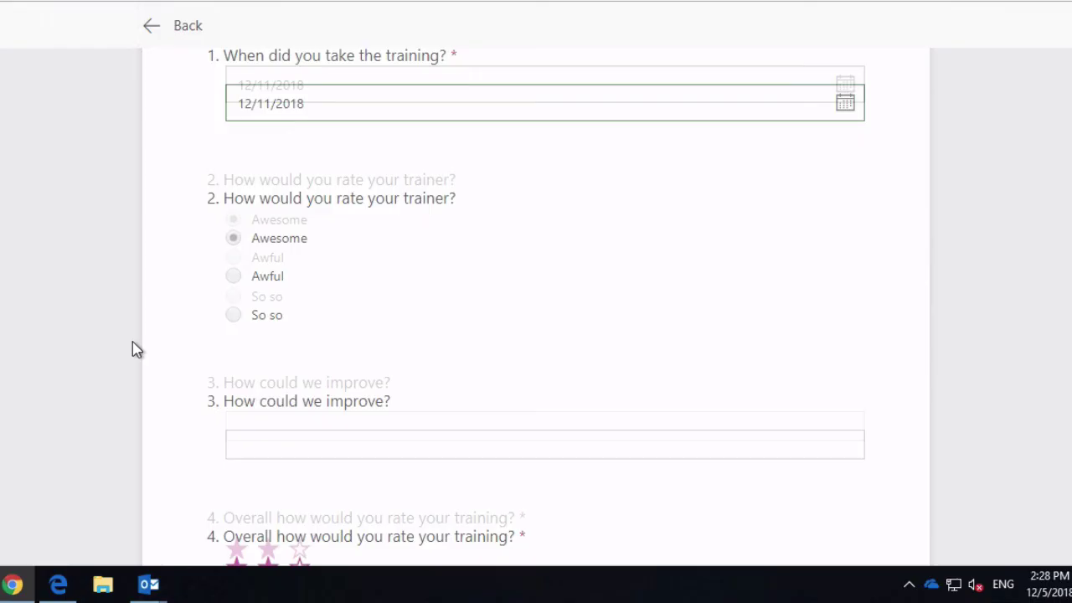
{"action": "scroll", "coordinate": [134, 350], "scroll_direction": "up", "scroll_amount": 4}
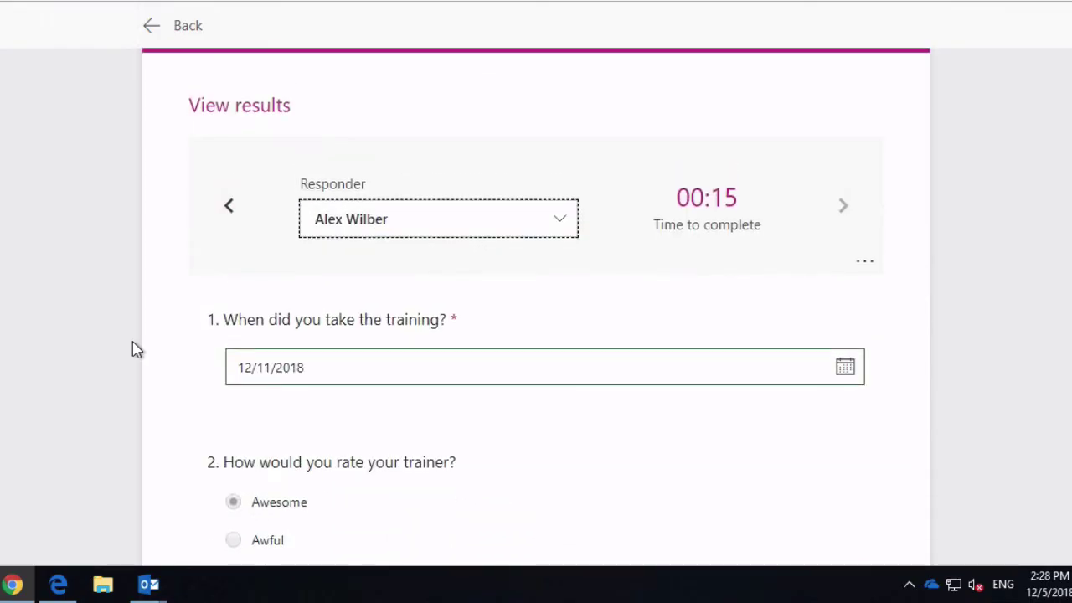